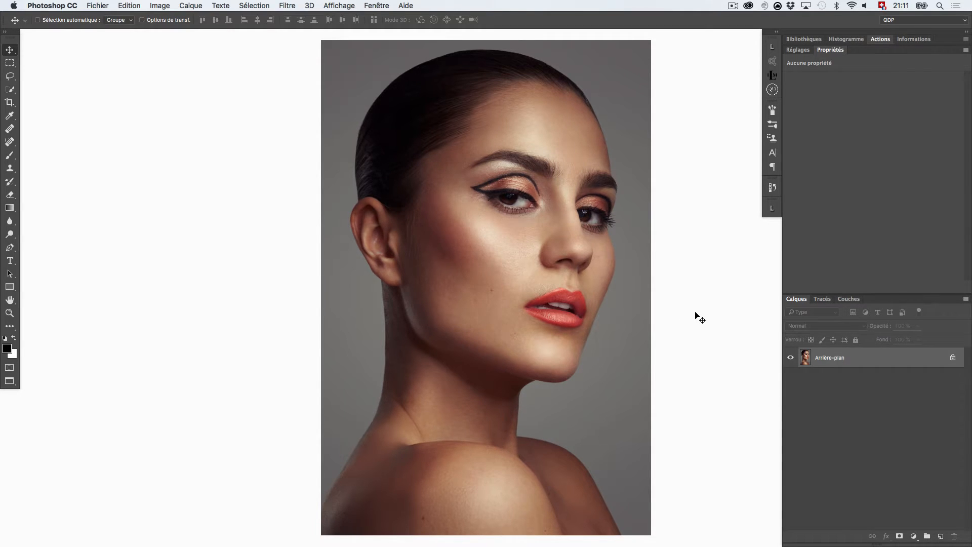
Step: Duplicate the background layer twice, naming the lower copy "flou" and the upper copy "nettete"
key("super+j")
key("super+j")
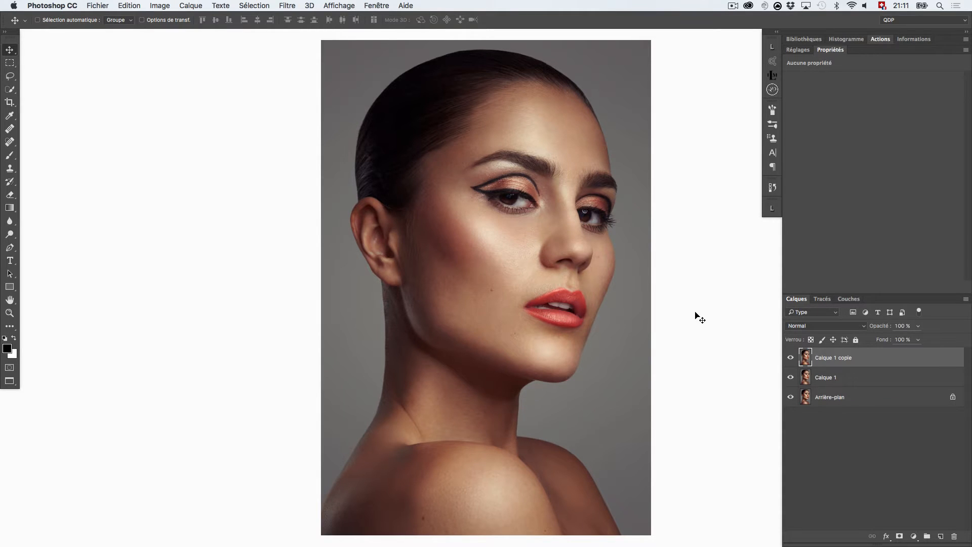
double_click(826, 377)
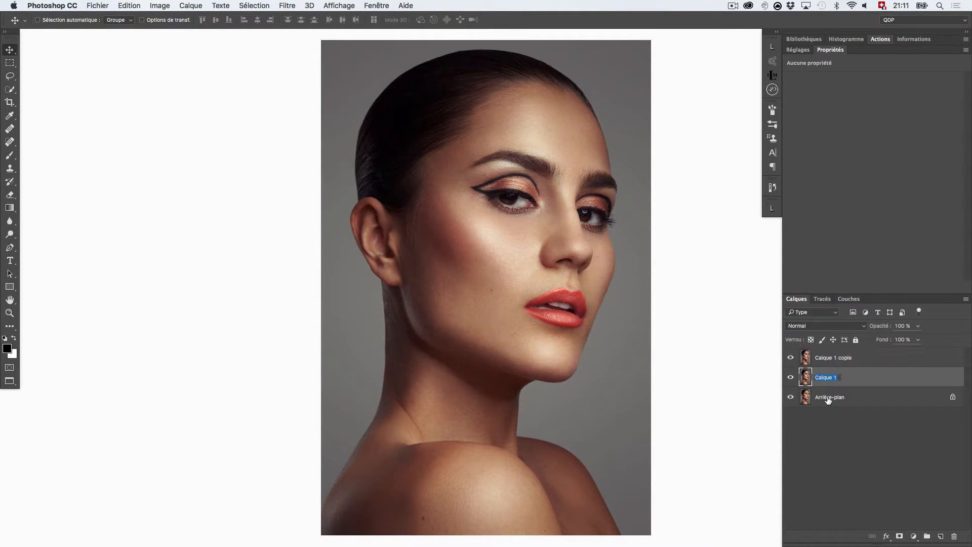
type("flou")
key("Return")
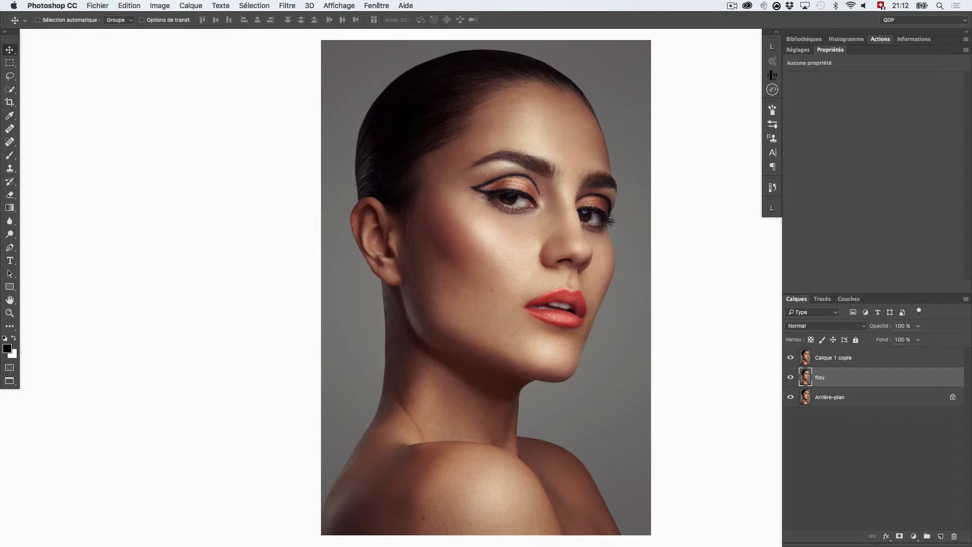
double_click(833, 358)
type("nettete")
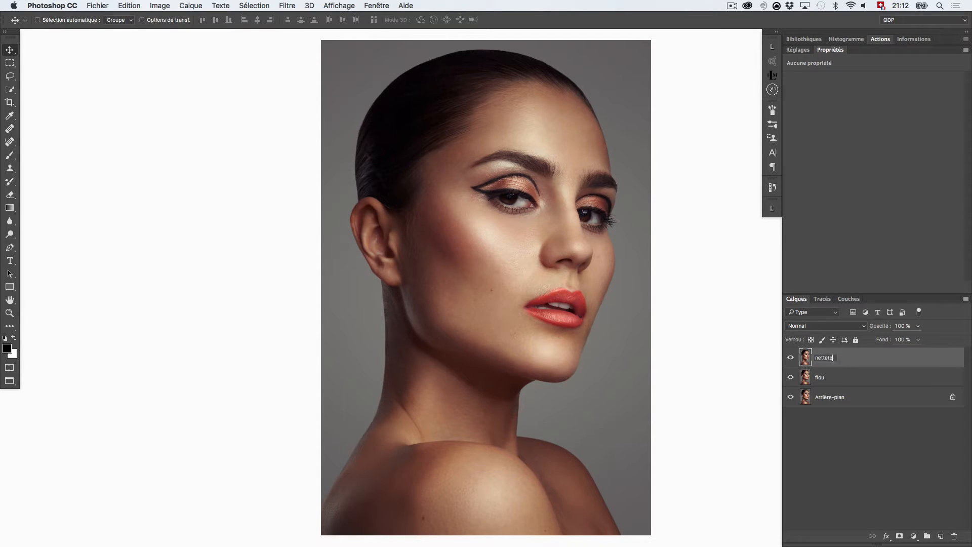
key("Return")
Step: Hide the nettete layer and make the flou layer active
left_click(790, 357)
left_click(842, 377)
left_click(842, 357)
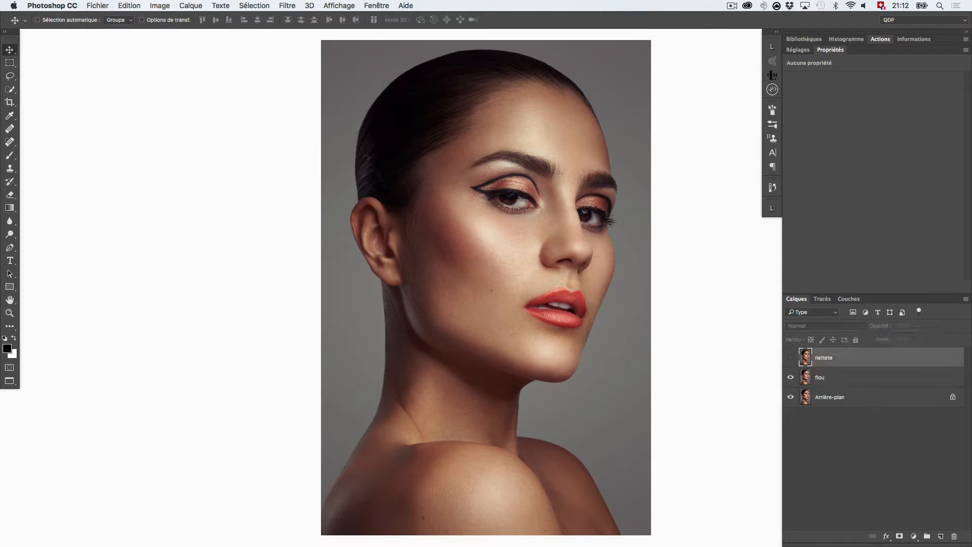
left_click(856, 377)
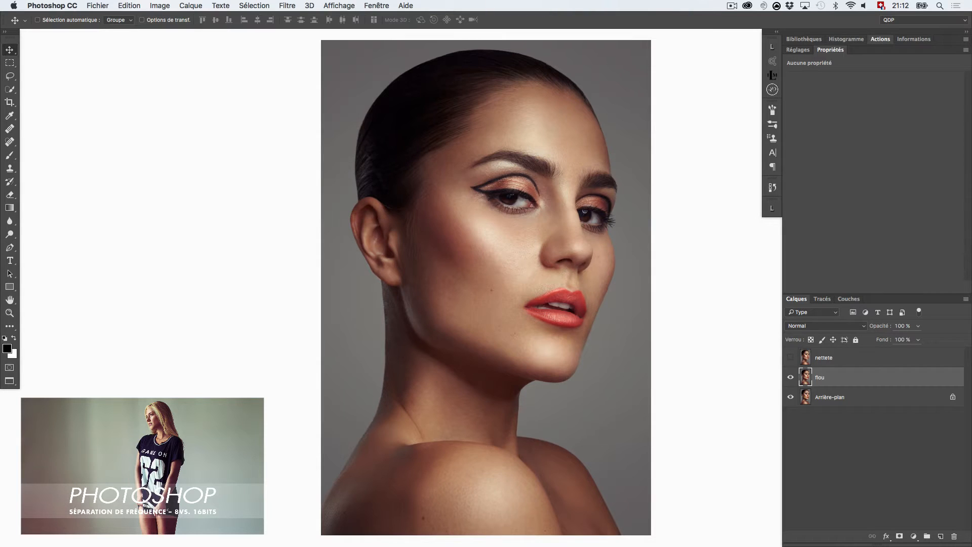
Step: Start a Surface Blur (Flou de surface) on the flou layer with a threshold of 255 levels and a radius of 17 pixels
left_click(287, 6)
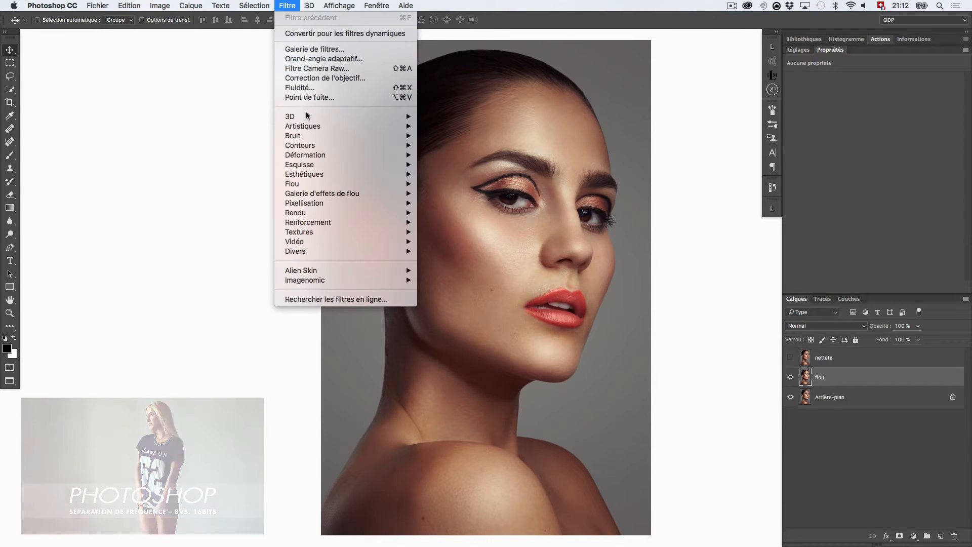
mouse_move(323, 158)
mouse_move(329, 184)
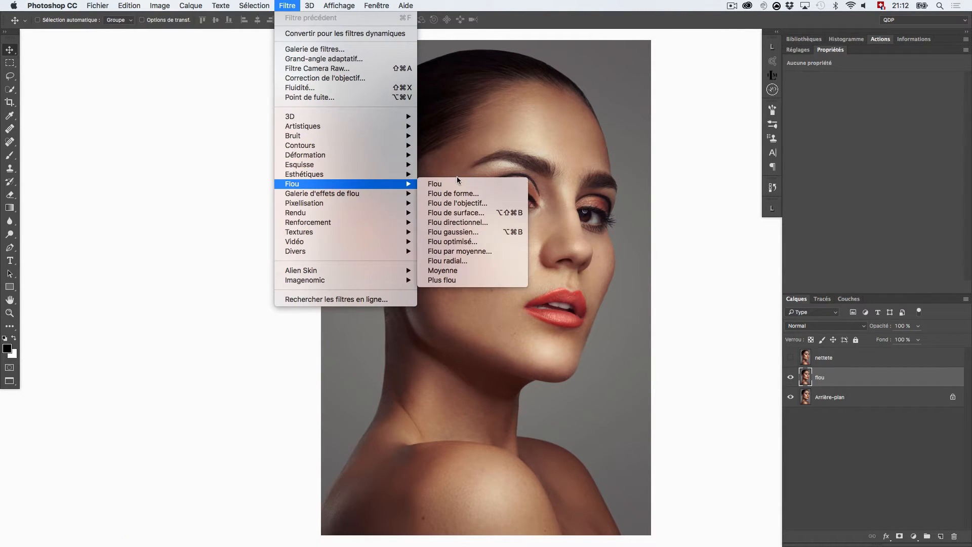
left_click(472, 217)
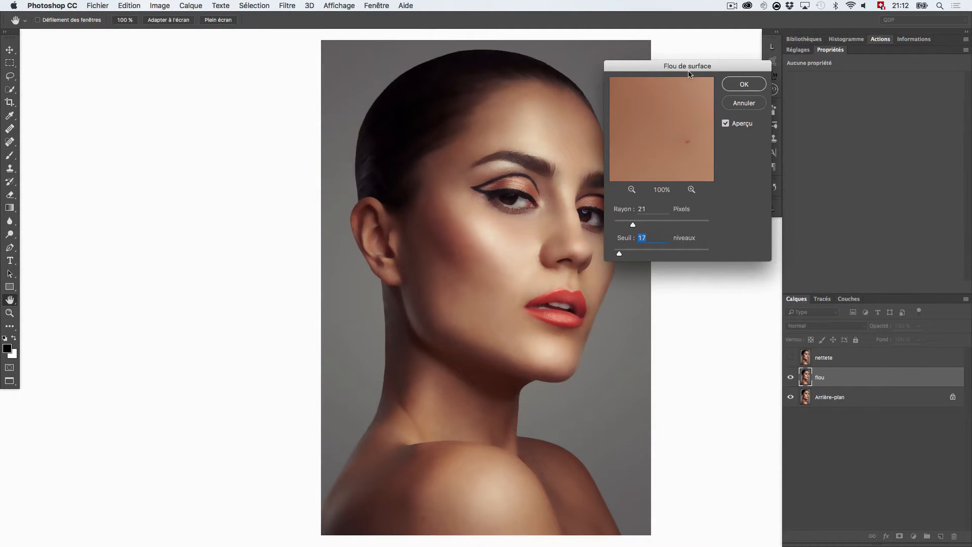
left_click_drag(691, 70, 676, 43)
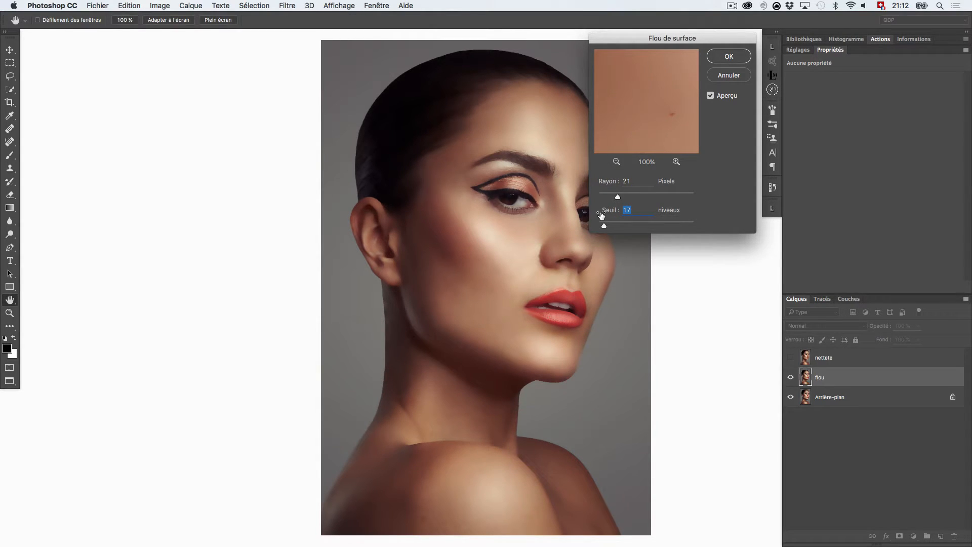
left_click_drag(683, 42, 651, 61)
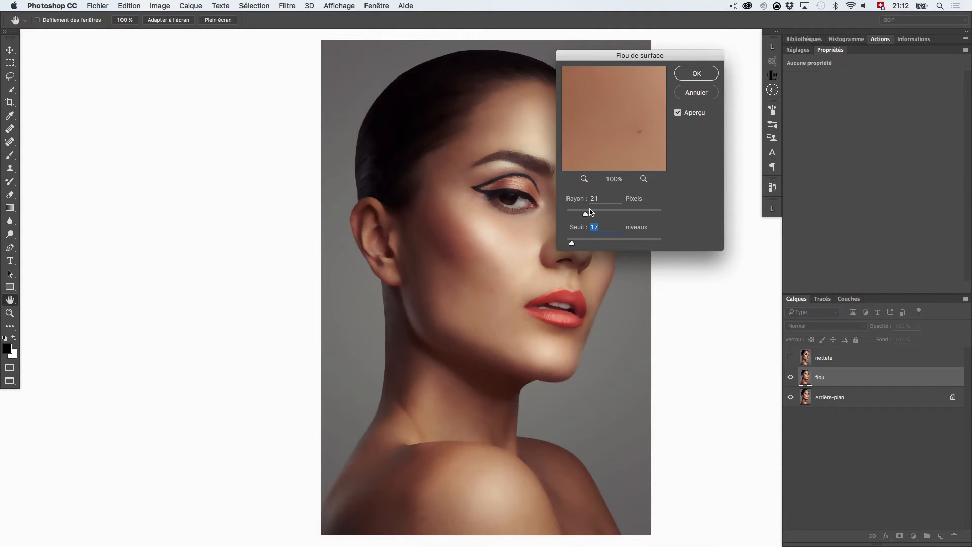
left_click_drag(572, 243, 710, 249)
left_click_drag(586, 217, 582, 213)
key("alt")
scroll(493, 227, "up", 5)
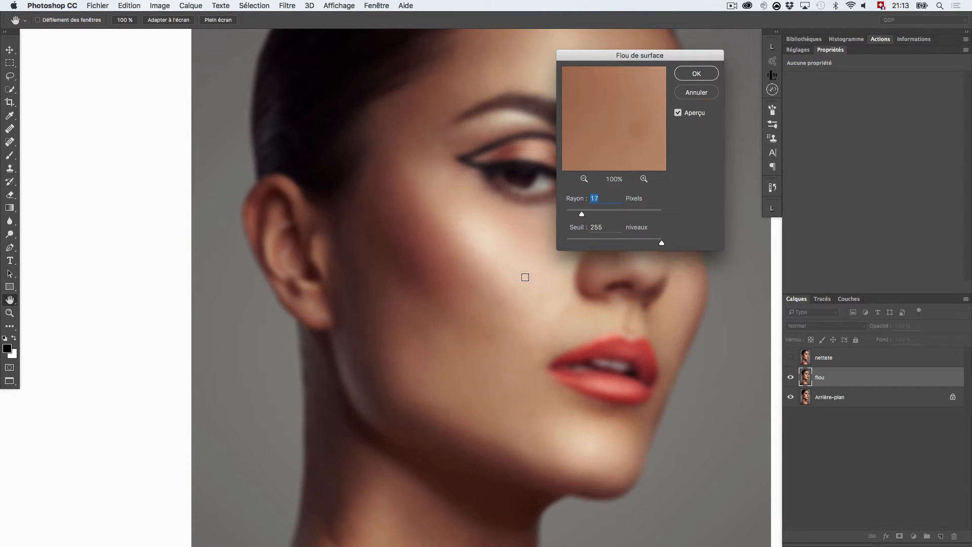
Step: Lower the Surface Blur threshold to 16 levels, check the skin detail up close and apply the filter
left_click_drag(661, 242, 572, 247)
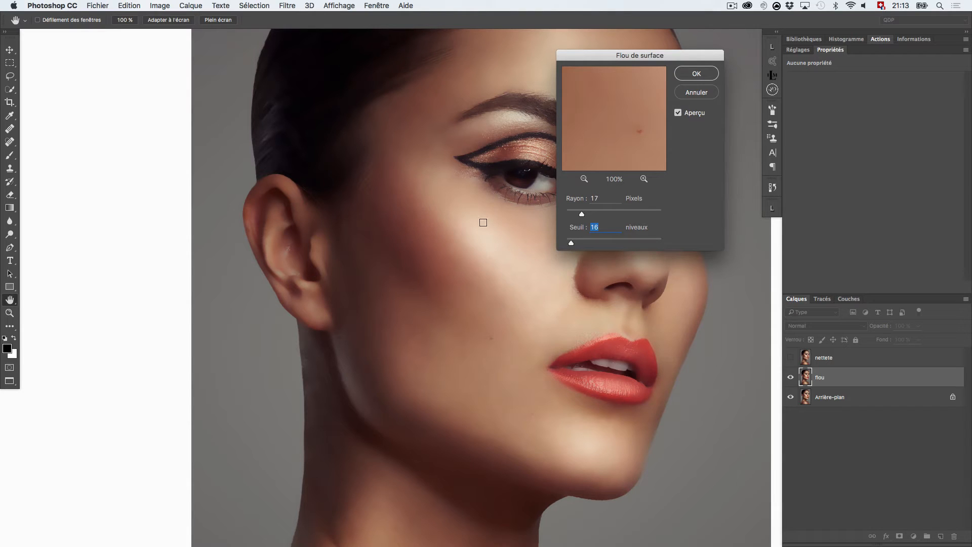
left_click(485, 242, "super")
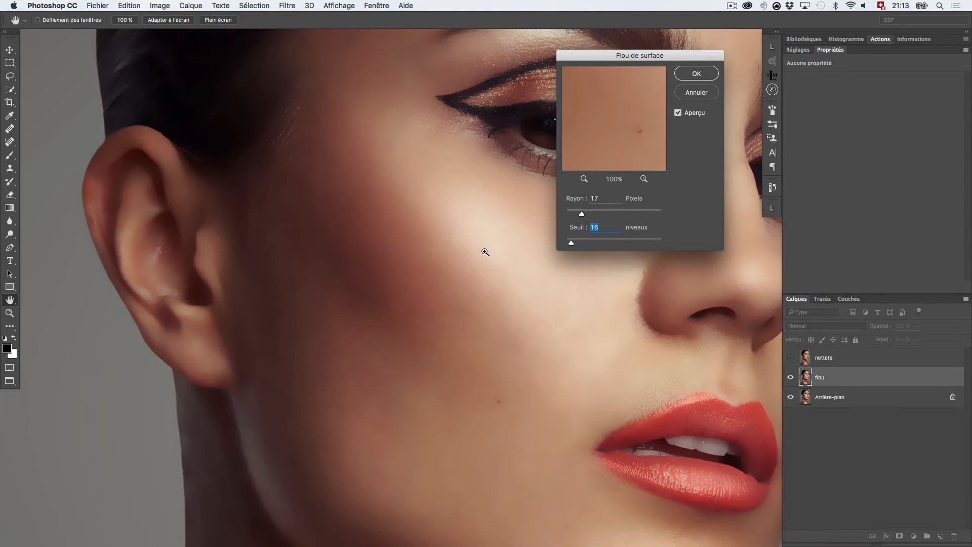
left_click(482, 251, "super")
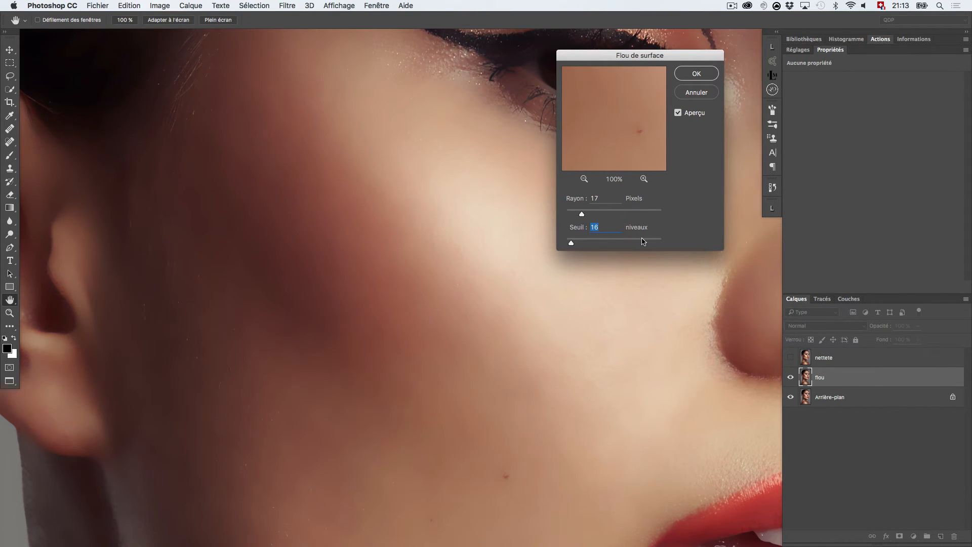
left_click(696, 74)
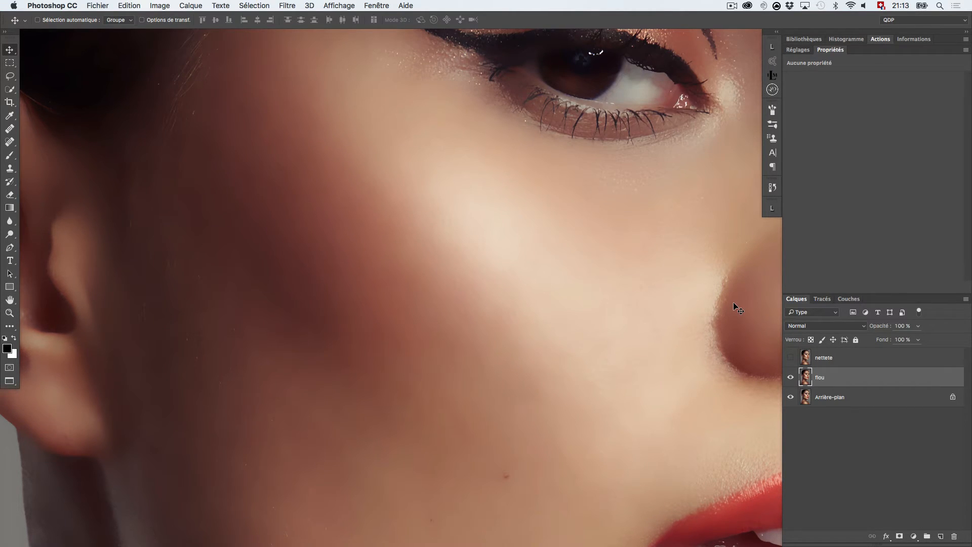
Step: Make the nettete layer visible again and select it
key("super+0")
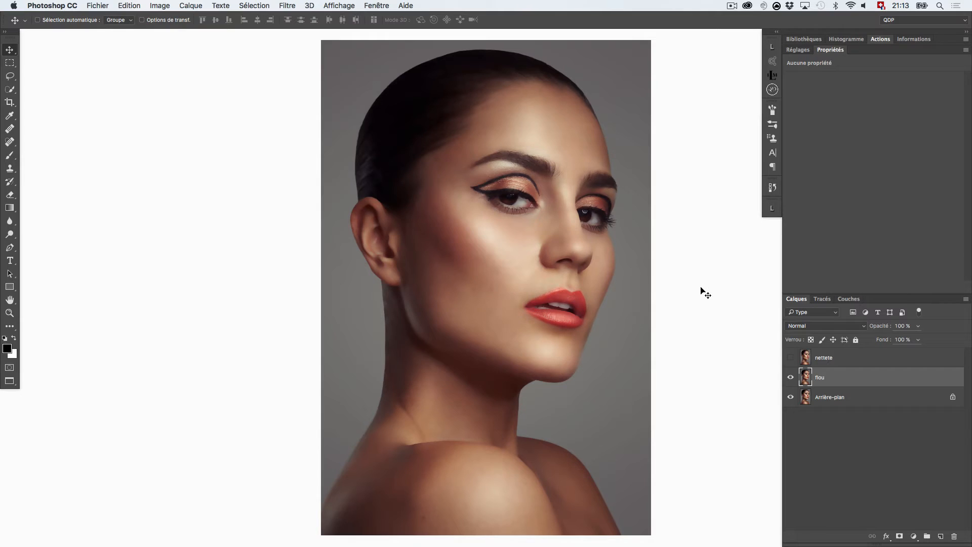
left_click(790, 358)
left_click(840, 360)
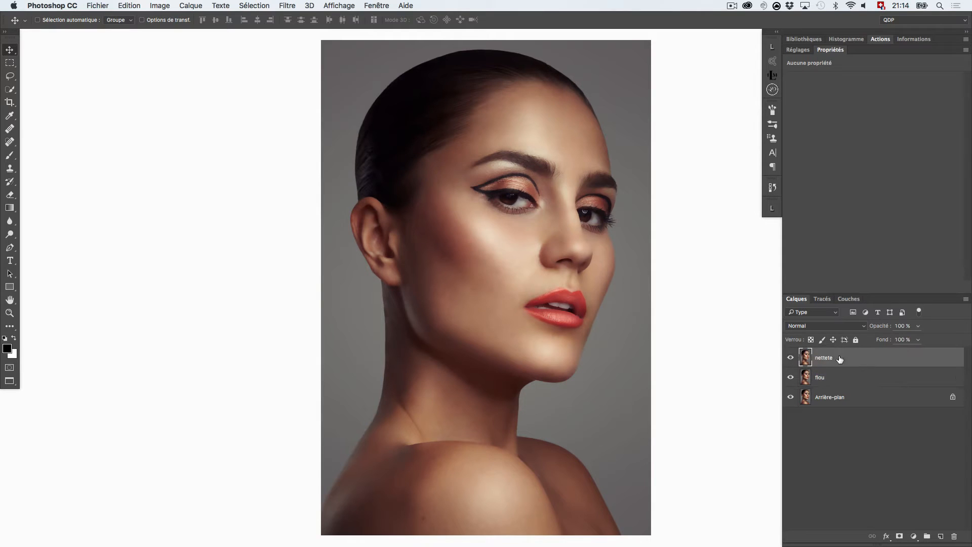
Step: Apply the flou layer's RVB channel to nettete with Apply Image, using Soustraction, 100% opacity, scale 2 and offset 128
left_click(166, 5)
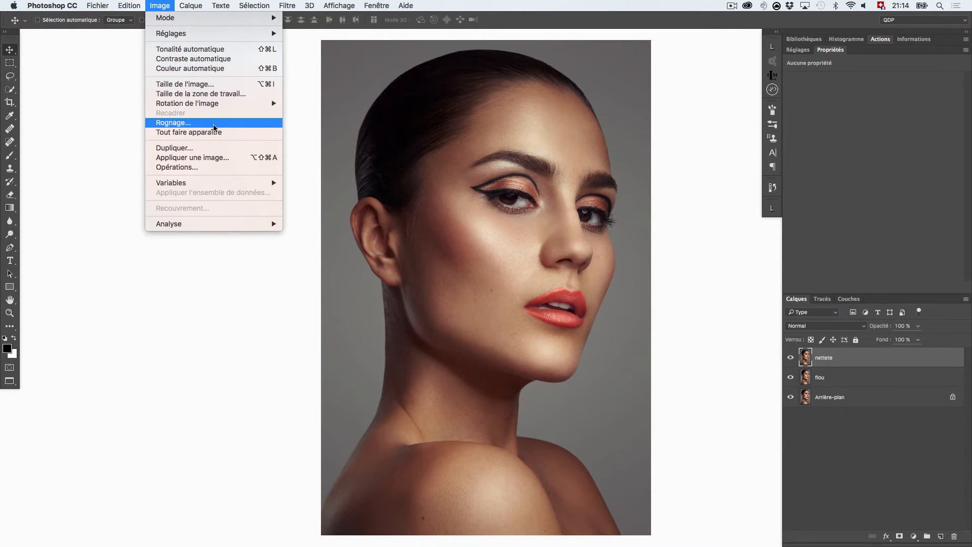
left_click(225, 160)
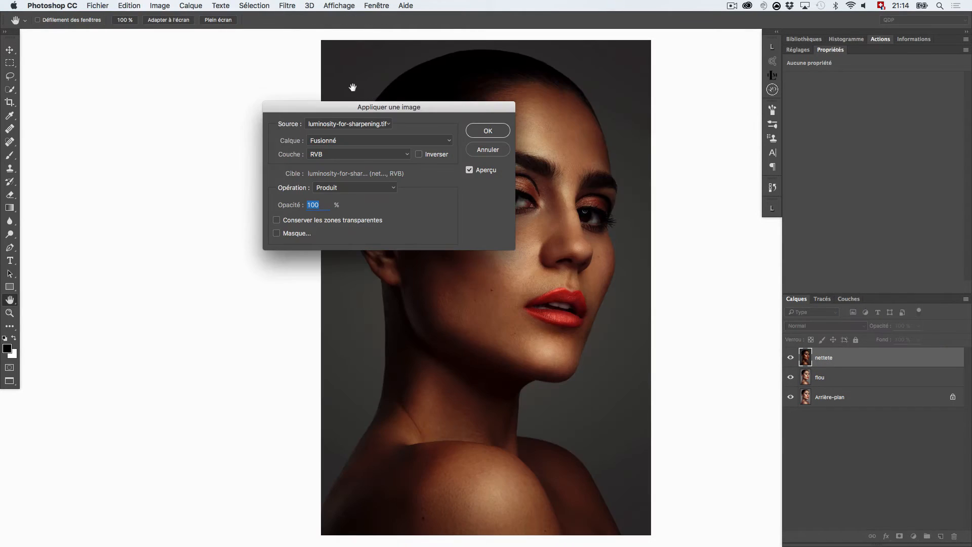
left_click_drag(419, 112, 254, 84)
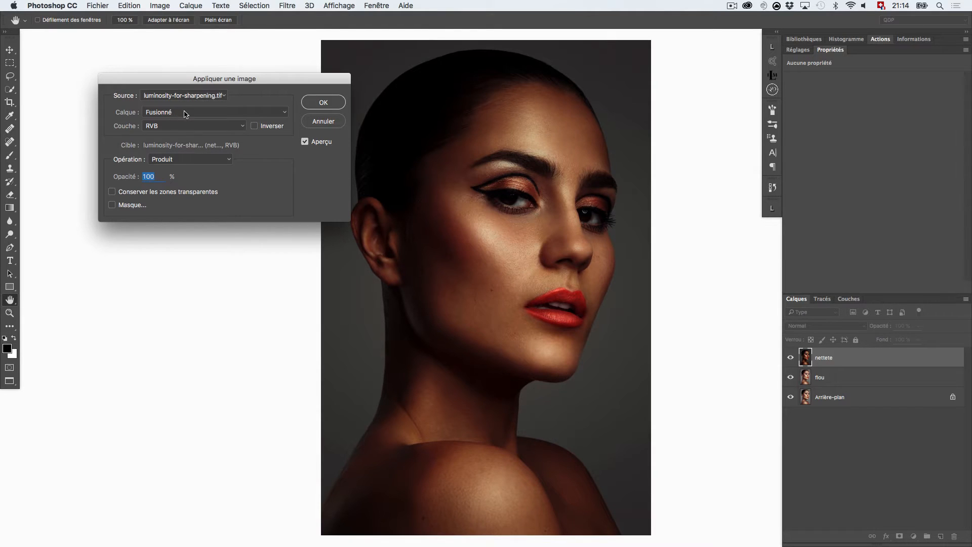
left_click(151, 112)
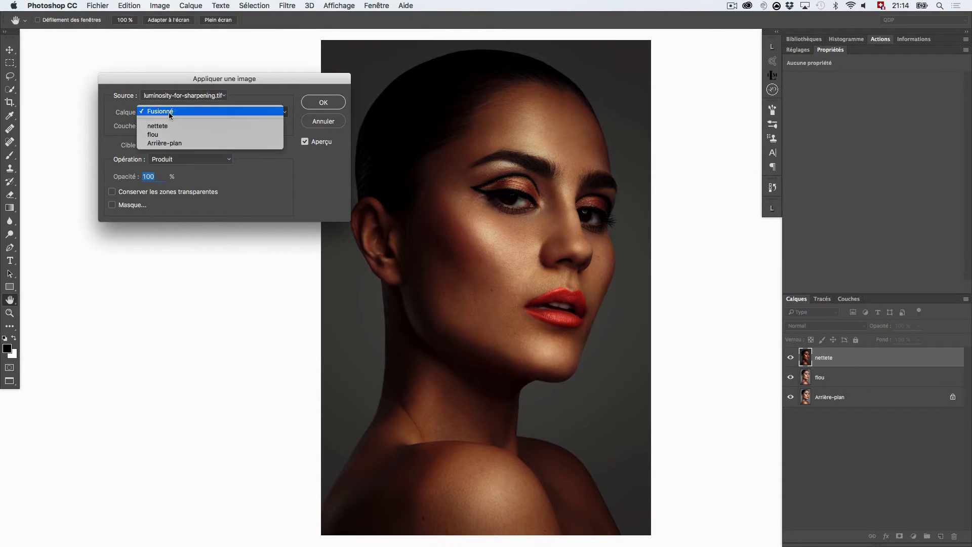
left_click(180, 135)
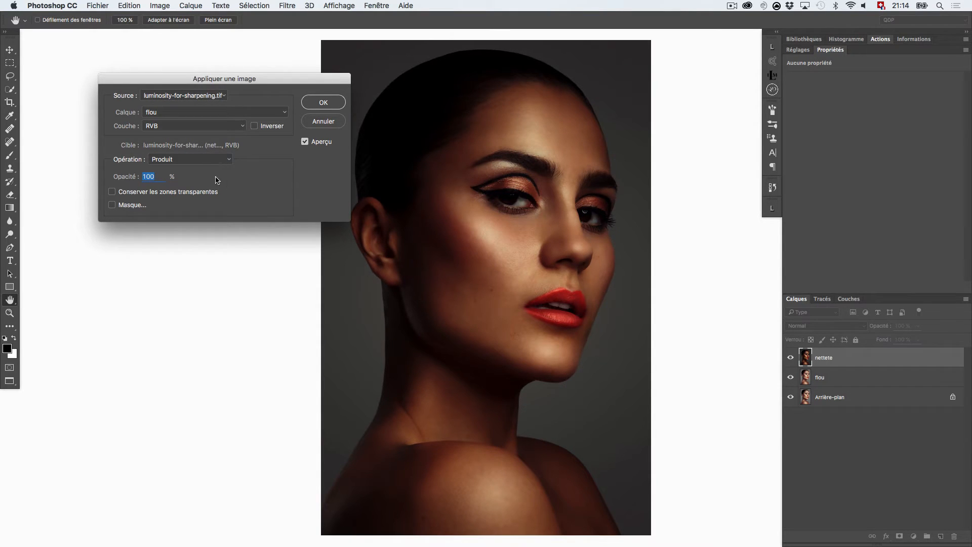
left_click(189, 160)
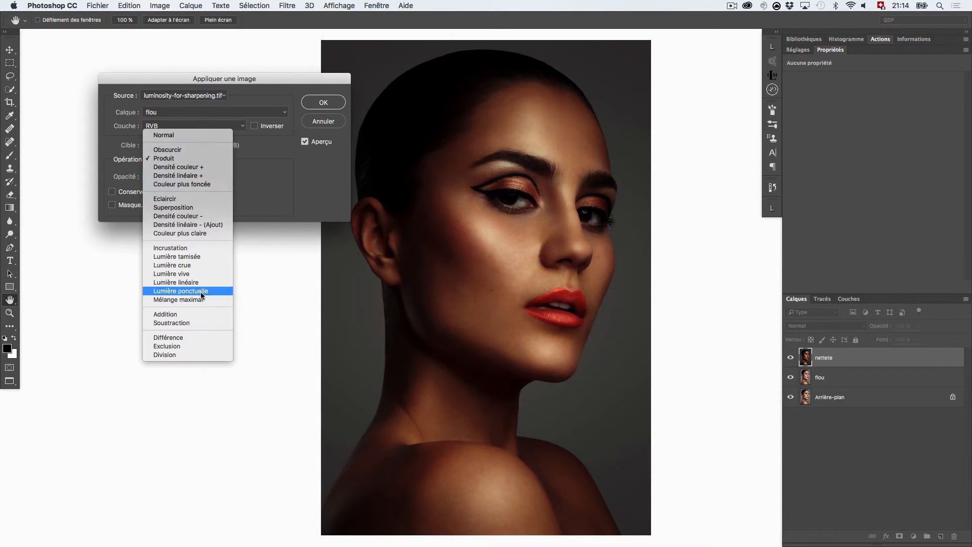
left_click(200, 322)
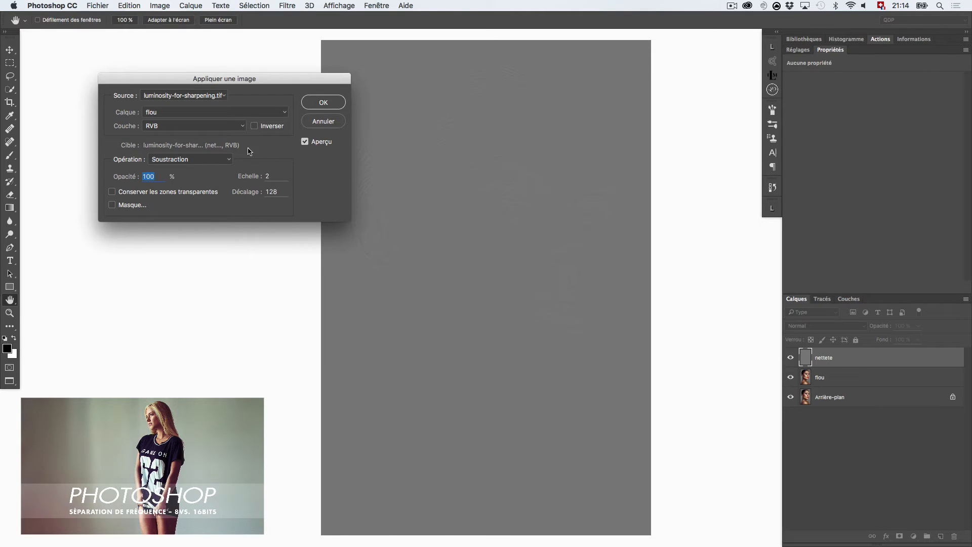
left_click(326, 102)
key("v")
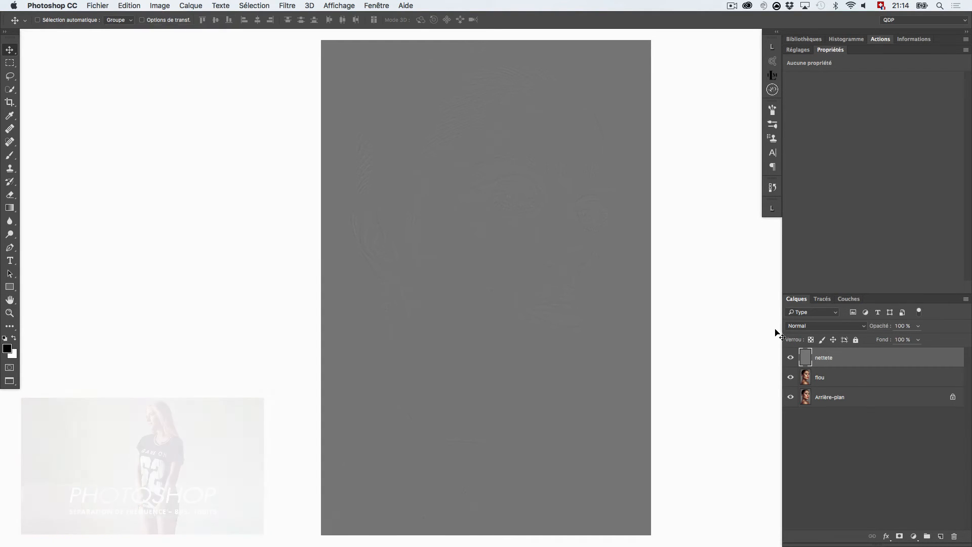
Step: Delete the flou layer and set the nettete layer's blend mode to Lumière linéaire
left_click(857, 377)
key("Delete")
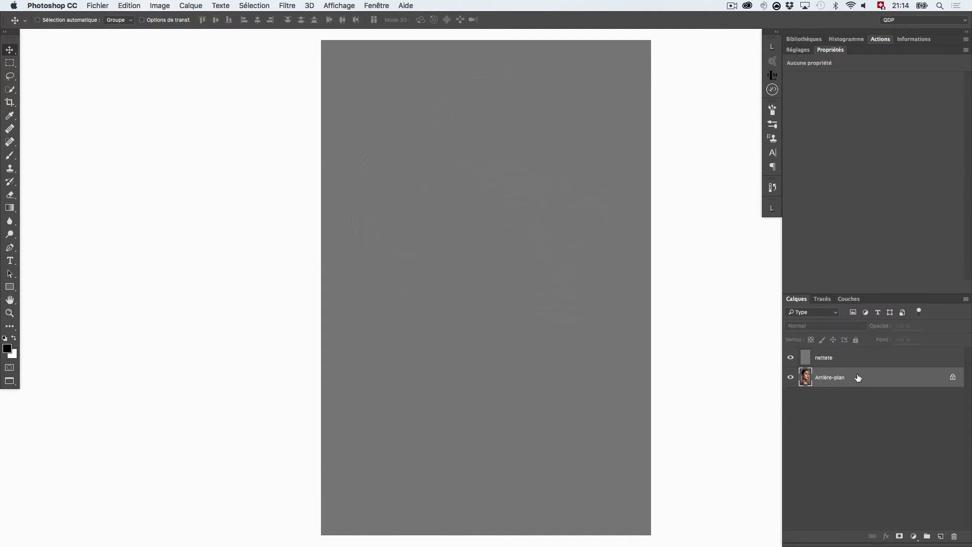
left_click(858, 361)
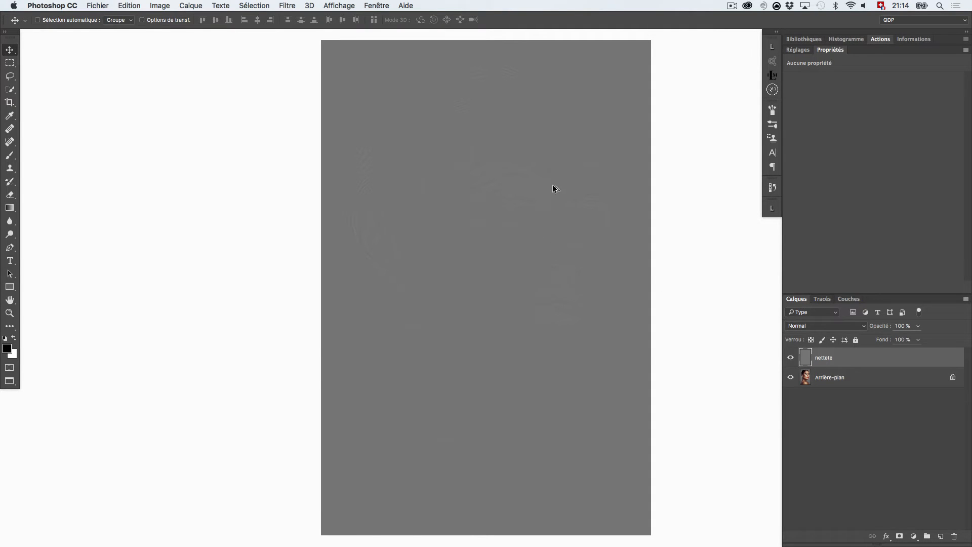
scroll(549, 188, "up", 3)
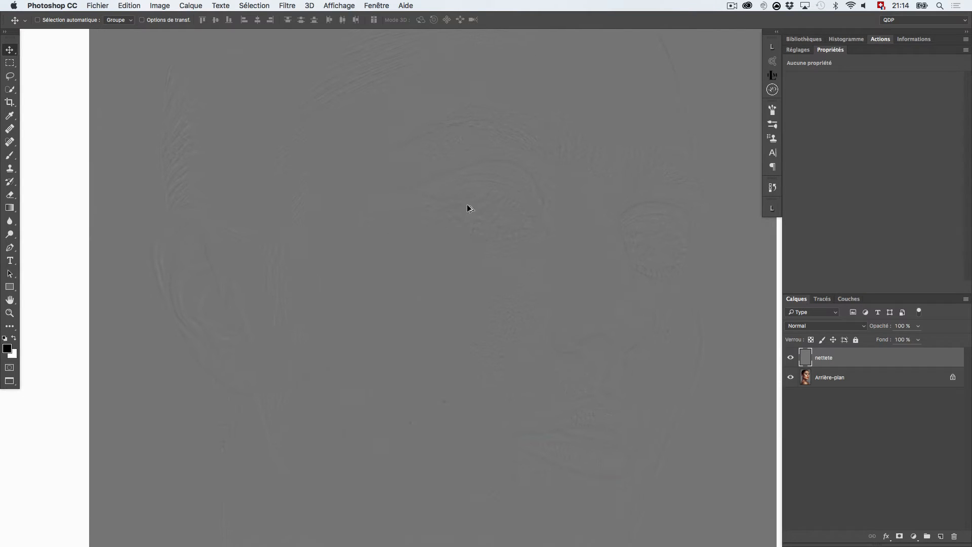
left_click(826, 325)
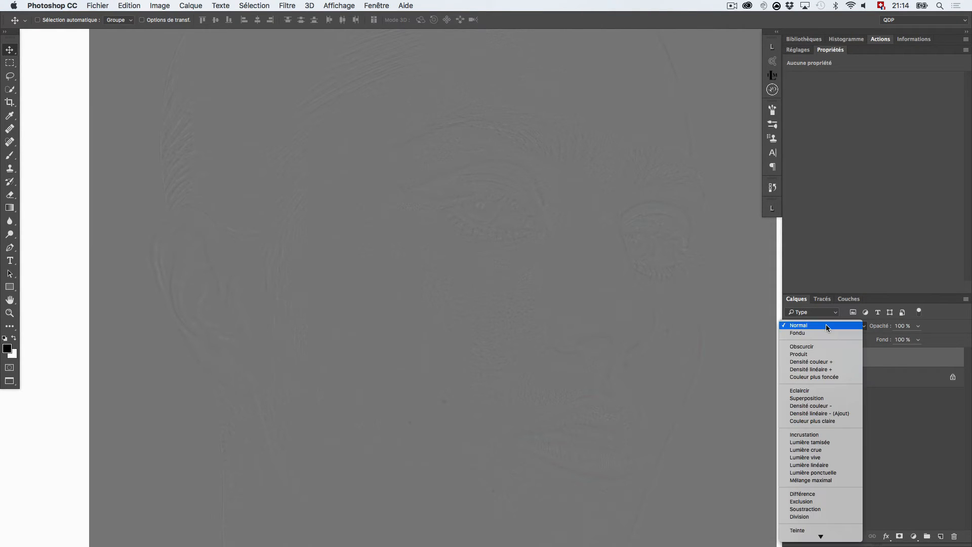
left_click(839, 464)
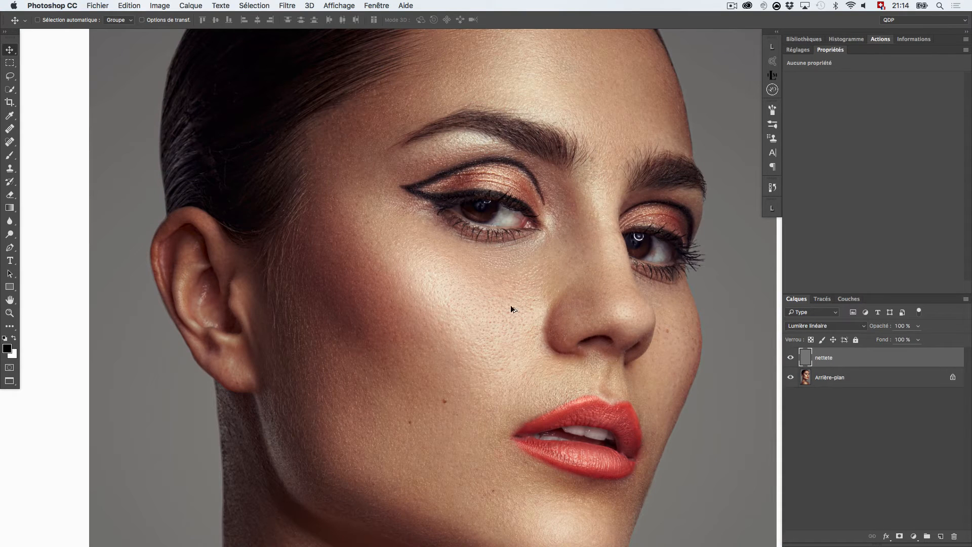
Step: Review the sharpened portrait and change the nettete layer's blend mode to Lumière vive
scroll(524, 303, "down", 5)
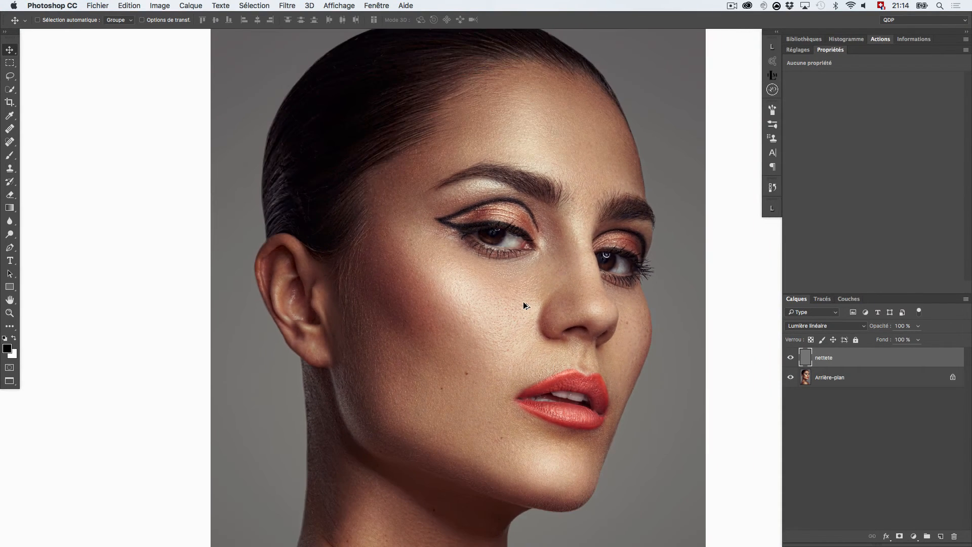
scroll(523, 304, "down", 2)
scroll(574, 310, "up", 3)
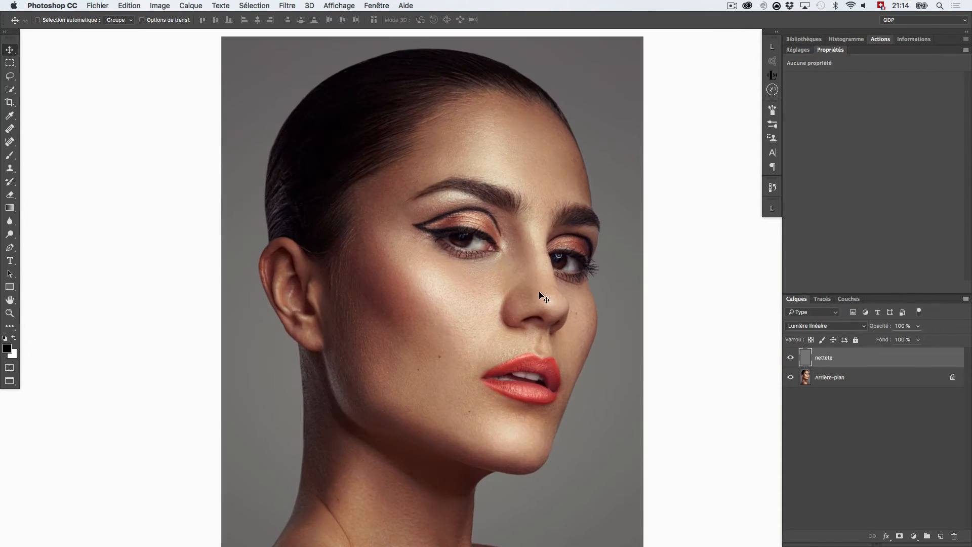
left_click(799, 330)
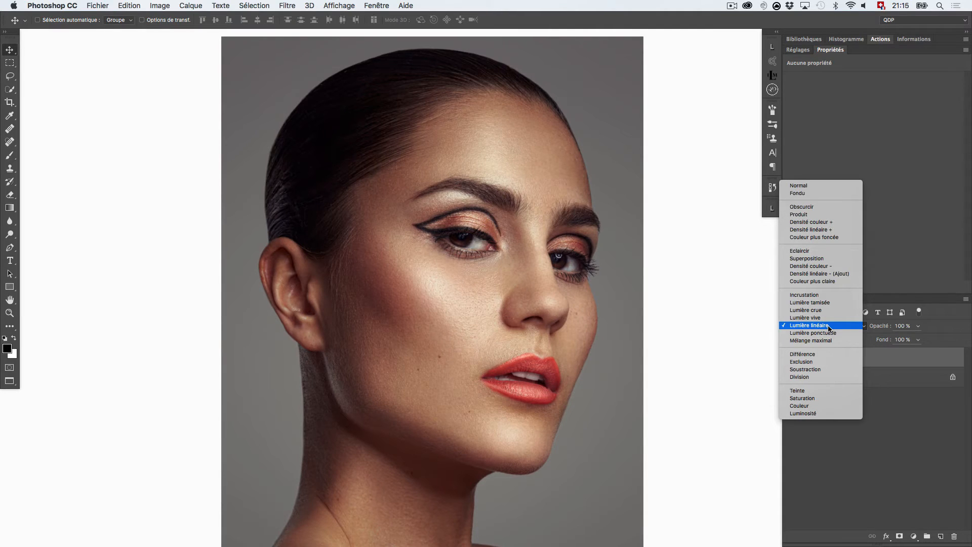
left_click(827, 318)
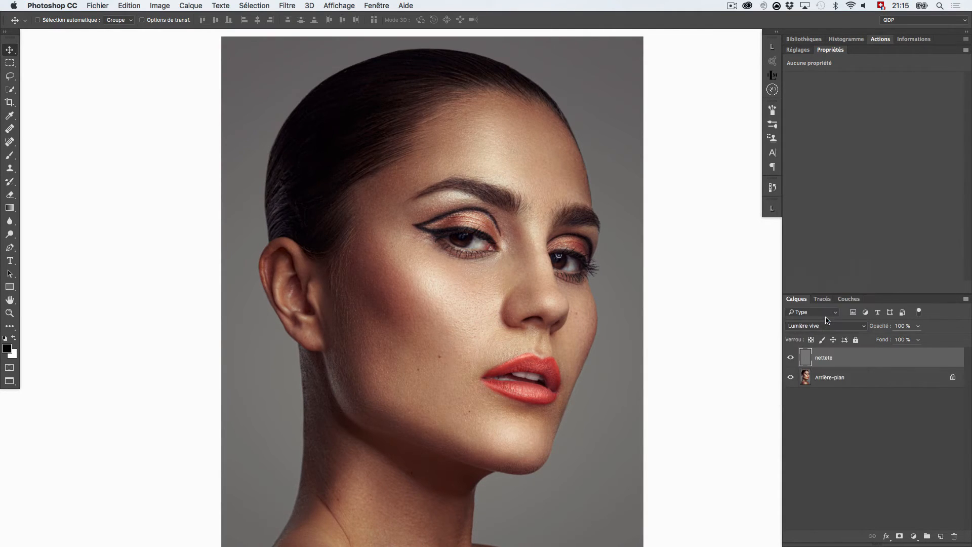
Step: Try the blend modes Incrustation and Lumière tamisée on the nettete layer
left_click(824, 323)
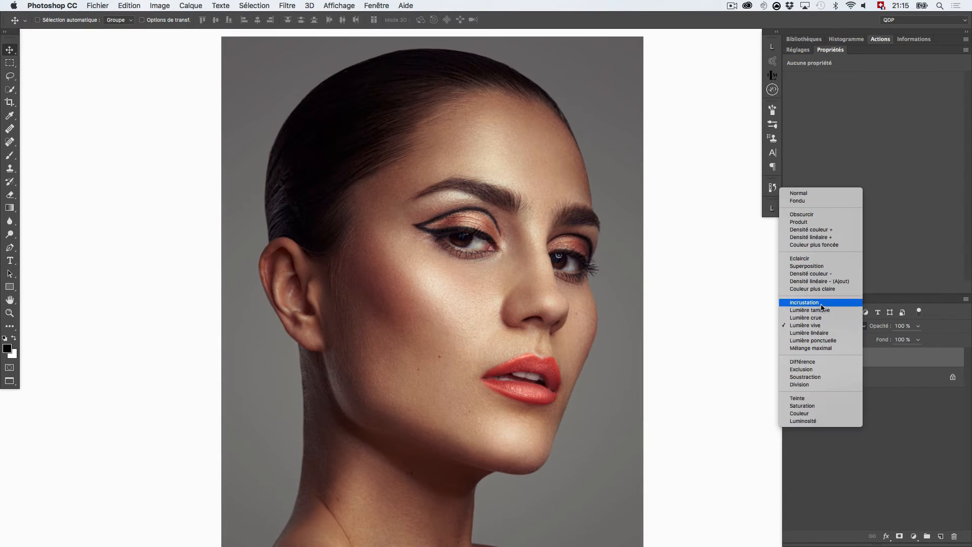
left_click(821, 306)
left_click(825, 325)
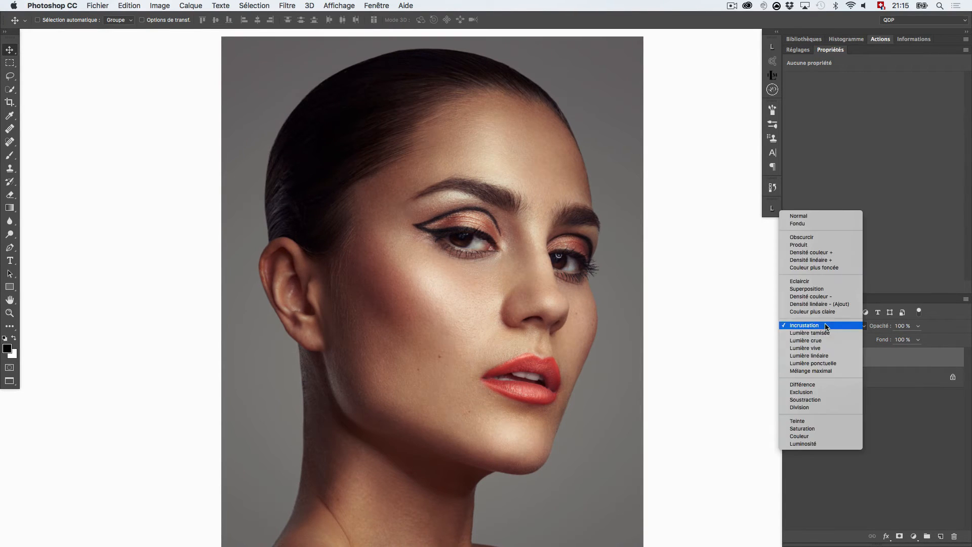
left_click(826, 334)
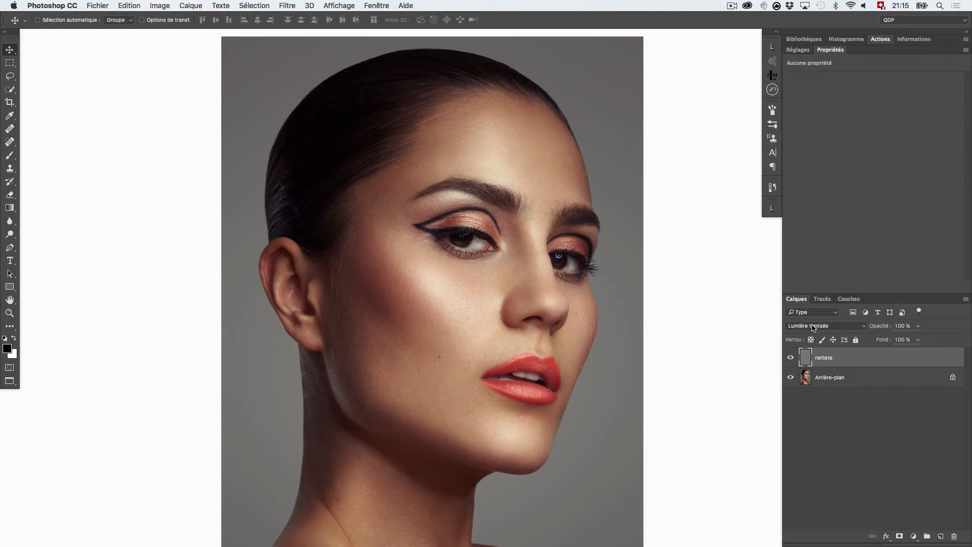
Step: Compare Lumière linéaire with Incrustation on the nettete layer and settle on Lumière linéaire
left_click(813, 328)
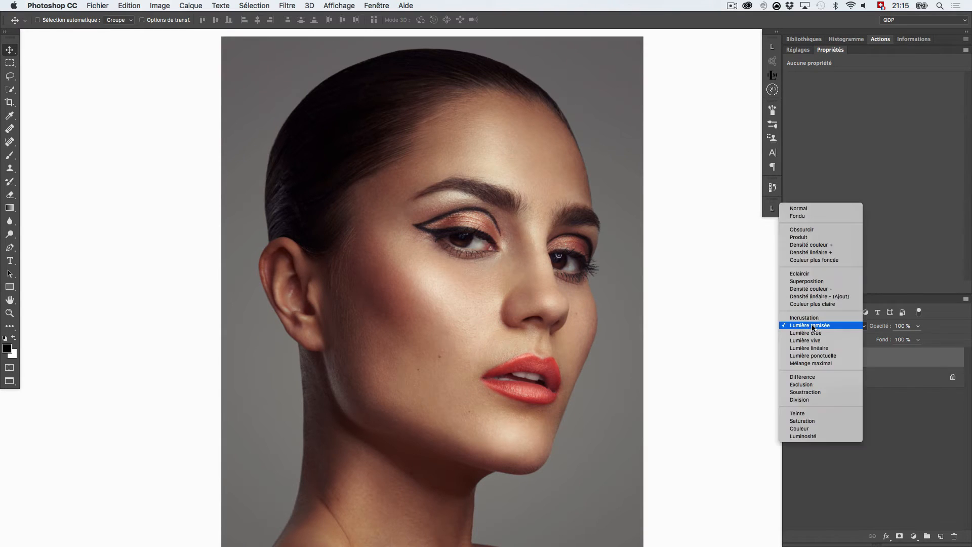
left_click(828, 350)
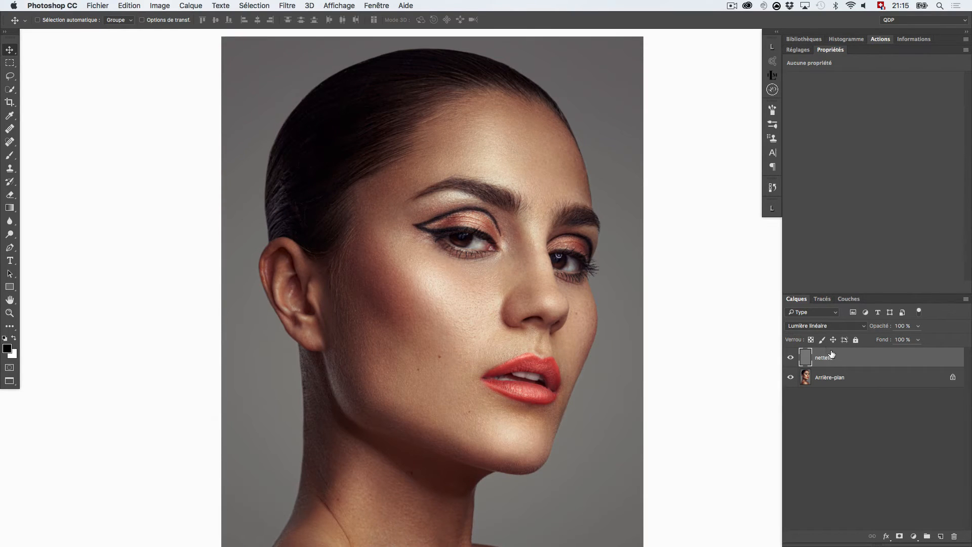
left_click(832, 327)
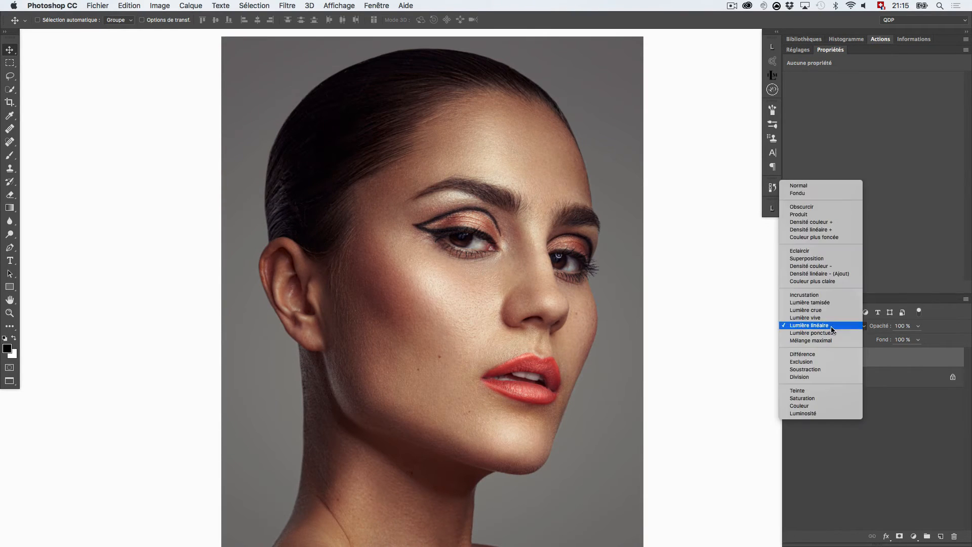
left_click(825, 295)
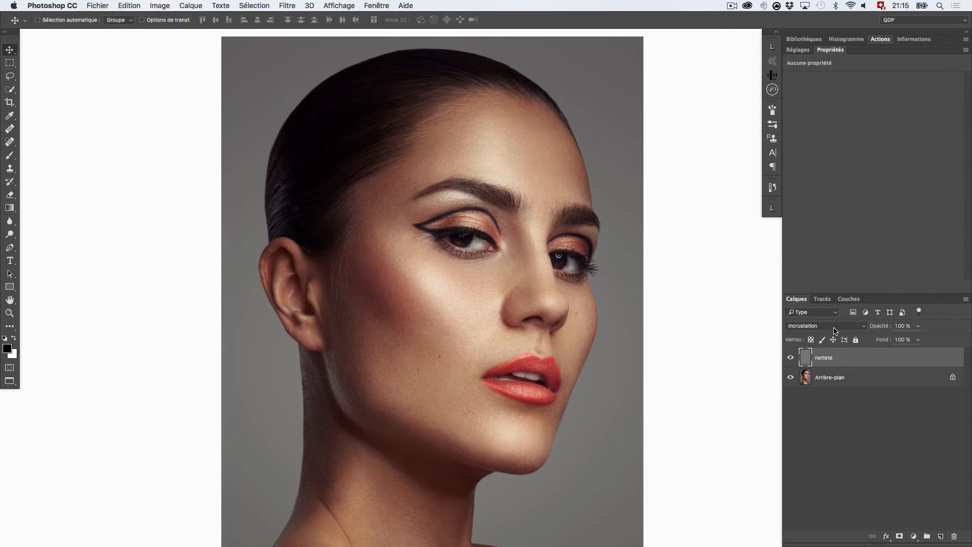
left_click(829, 326)
left_click(829, 356)
Step: Start a Plage de couleurs selection of the portrait's highlights using Tons clairs
left_click(254, 5)
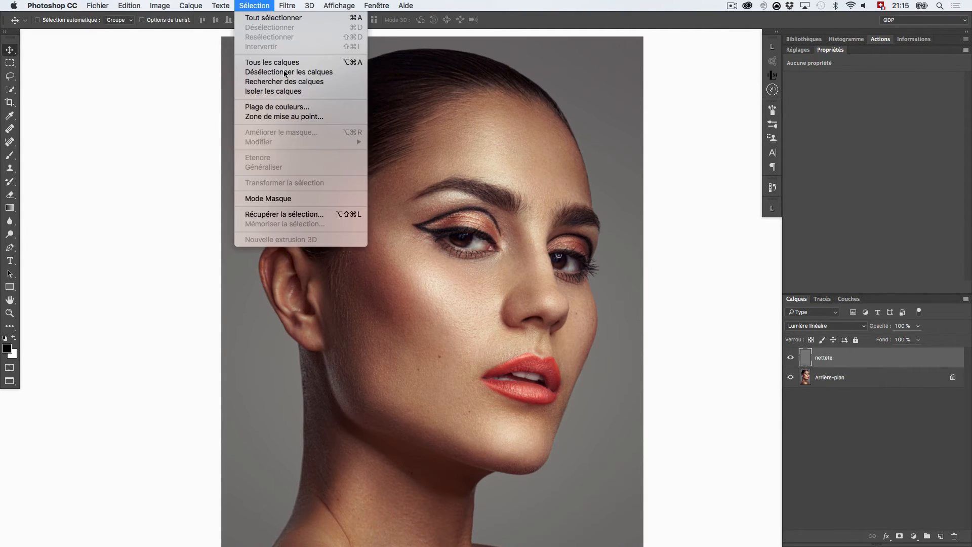
left_click(309, 108)
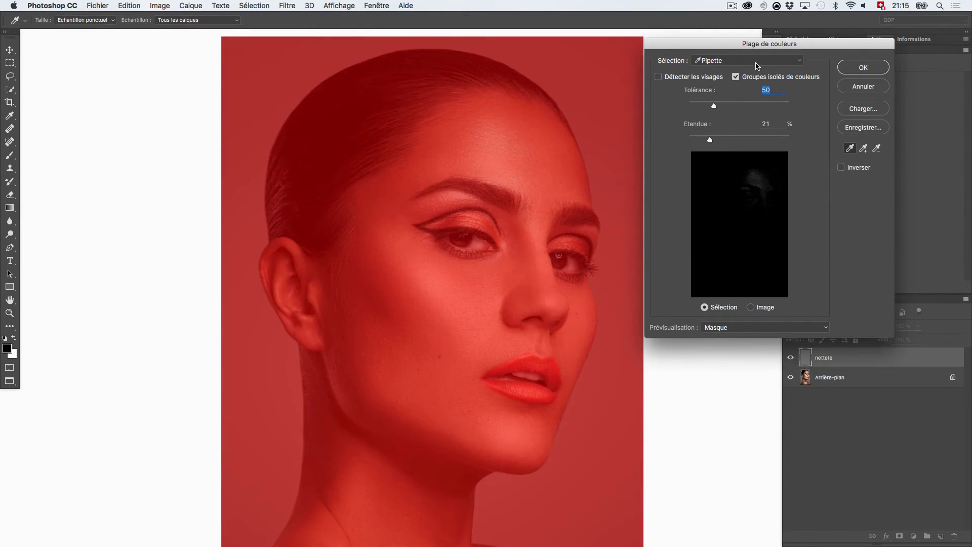
left_click(749, 61)
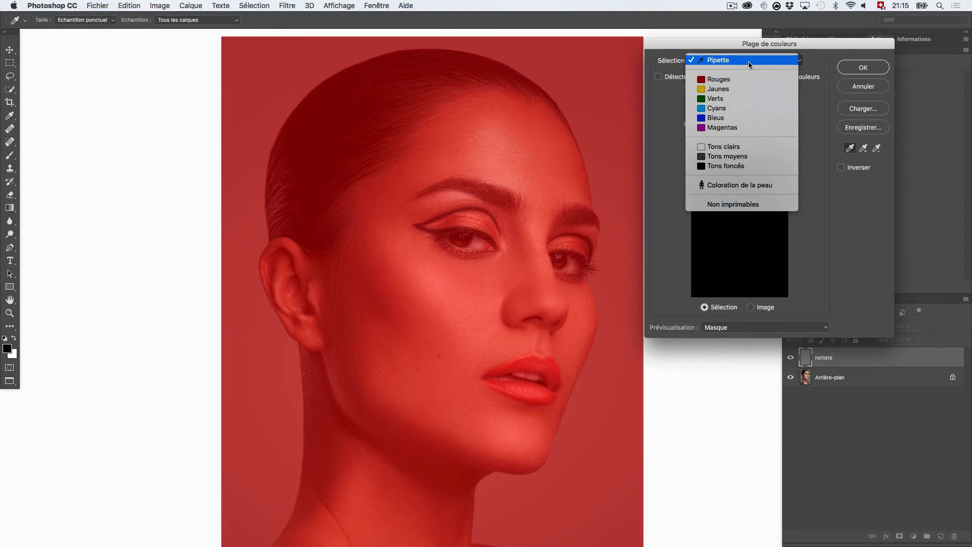
left_click(751, 147)
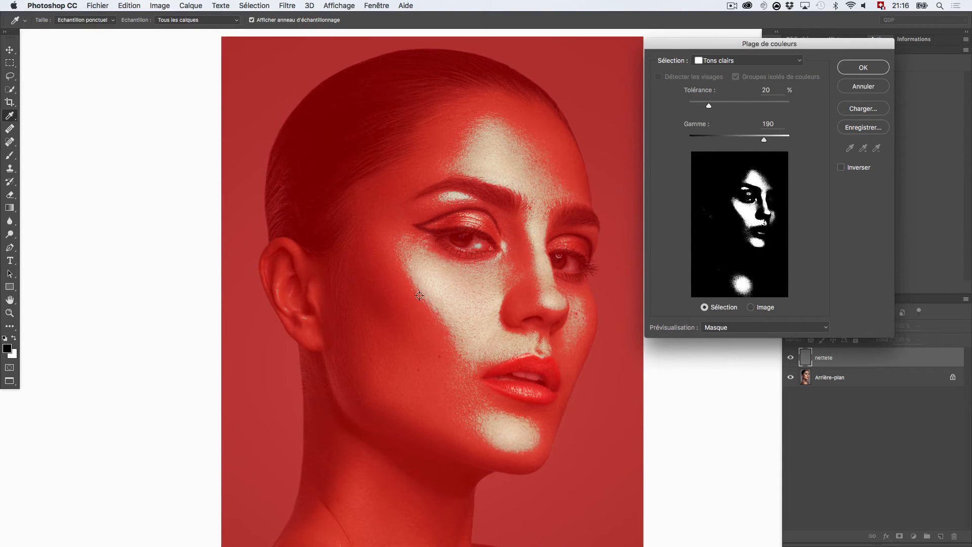
Step: Try the highlight selection's Tolérance at 0% and 84% while inspecting the mask preview on the cheek
key("super")
key("super")
scroll(437, 312, "up", 2)
scroll(436, 313, "up", 2)
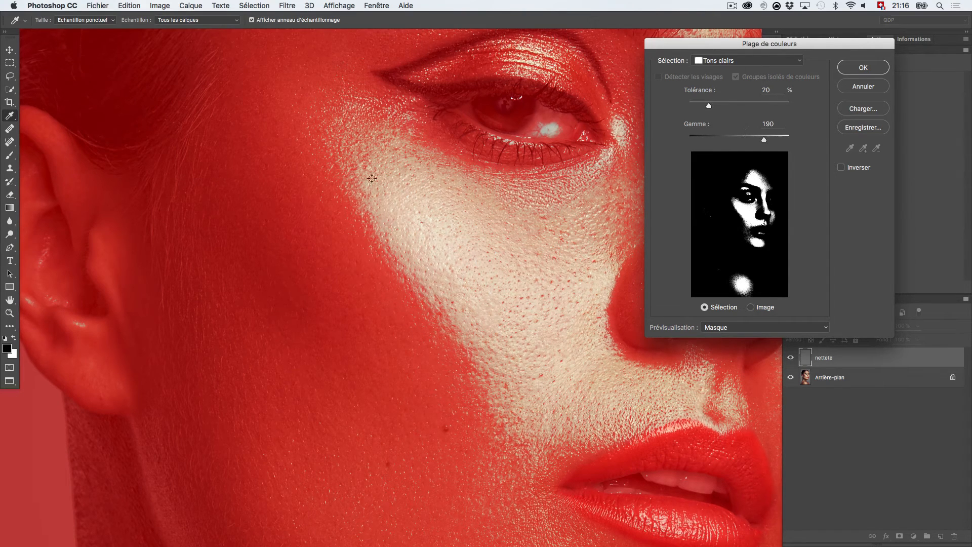
left_click_drag(709, 106, 688, 105)
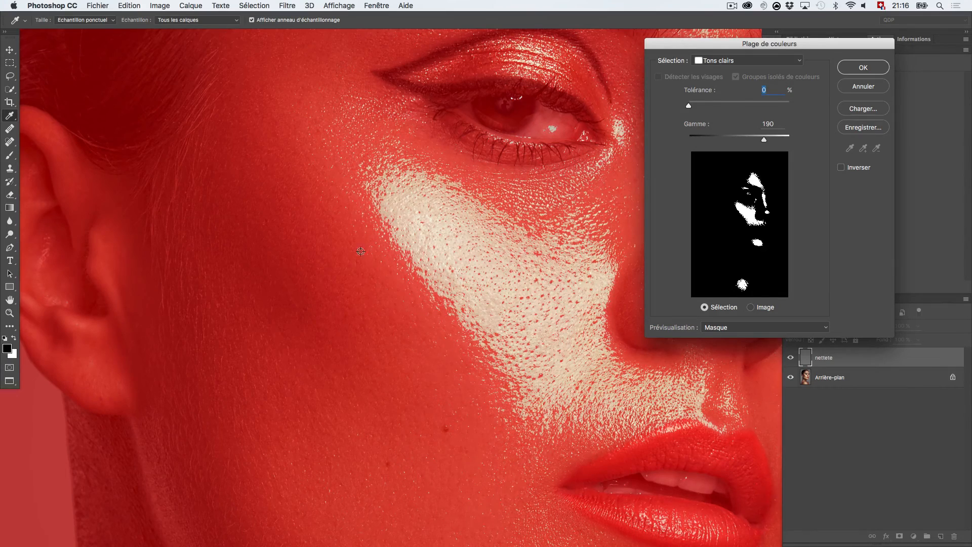
scroll(382, 191, "up", 5, "alt")
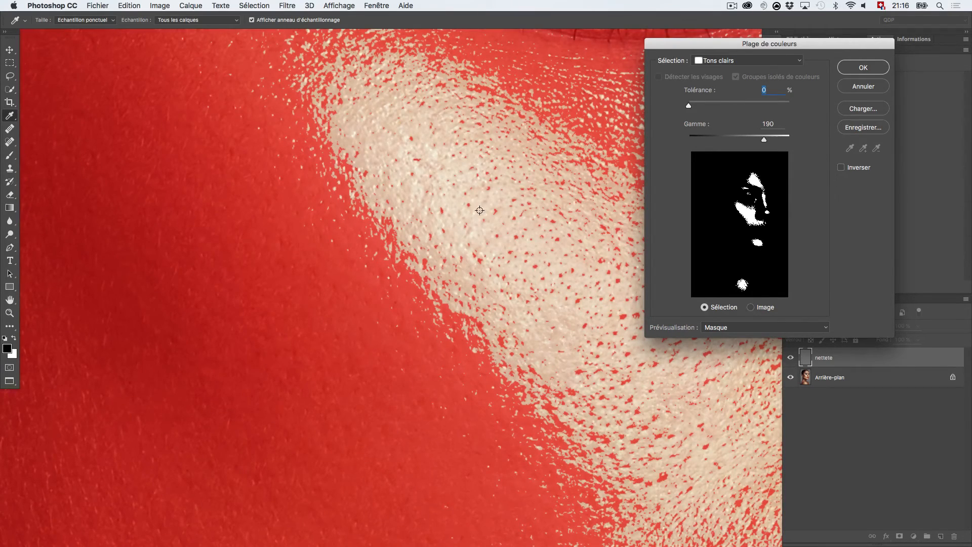
left_click(773, 104)
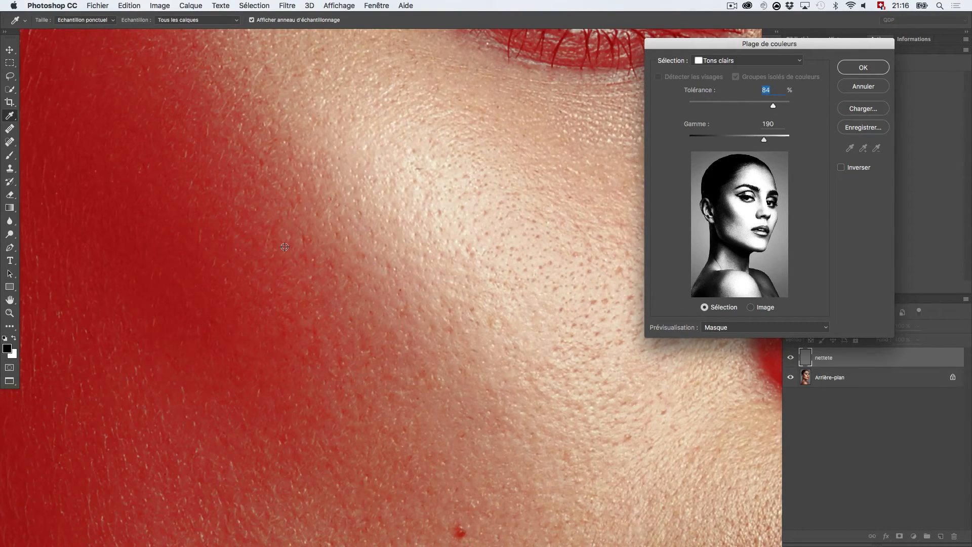
Step: Set the highlight selection's Tolérance to 42%
scroll(446, 246, "down", 3)
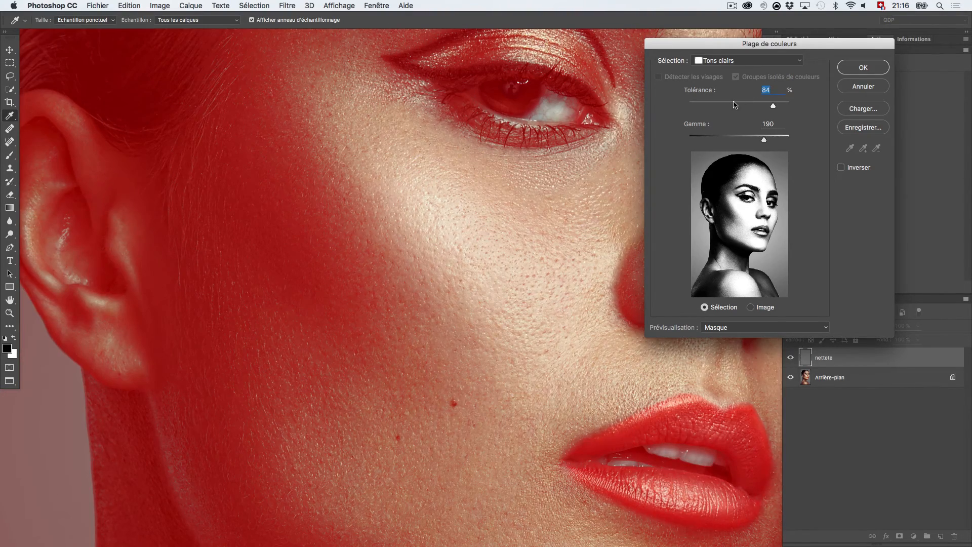
left_click_drag(734, 103, 722, 105)
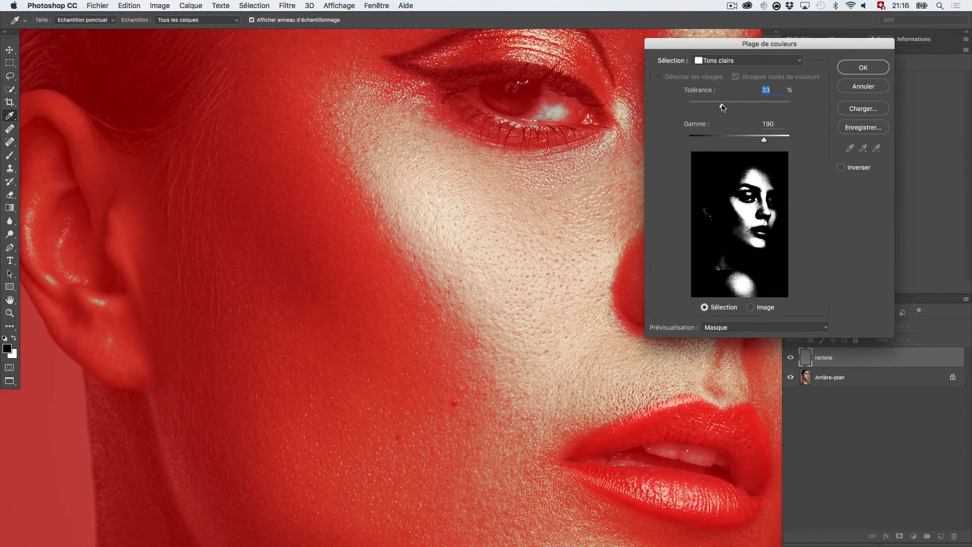
left_click_drag(722, 107, 731, 108)
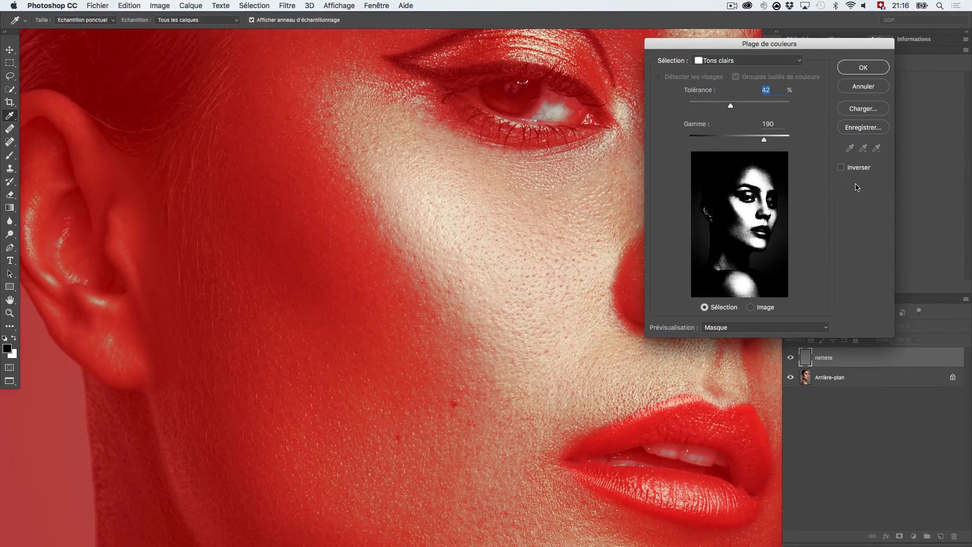
Step: Set the highlight selection's Gamme to 220 and turn the resulting selection into a layer mask on nettete
left_click_drag(764, 139, 713, 141)
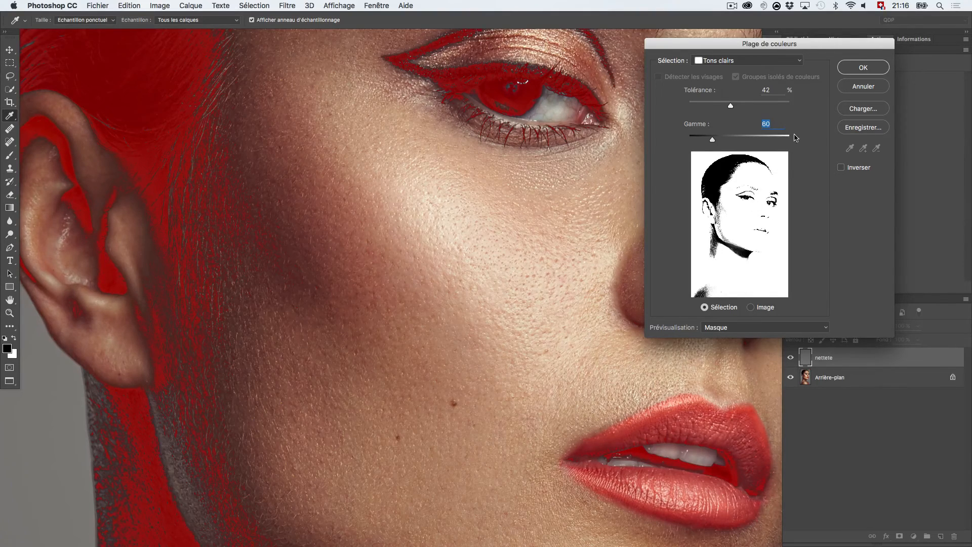
left_click_drag(787, 136, 780, 142)
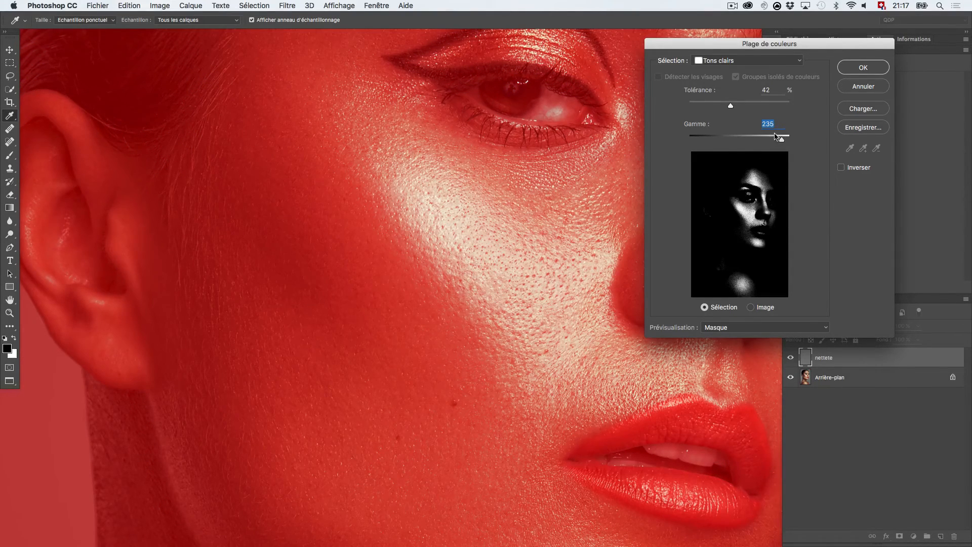
type("220")
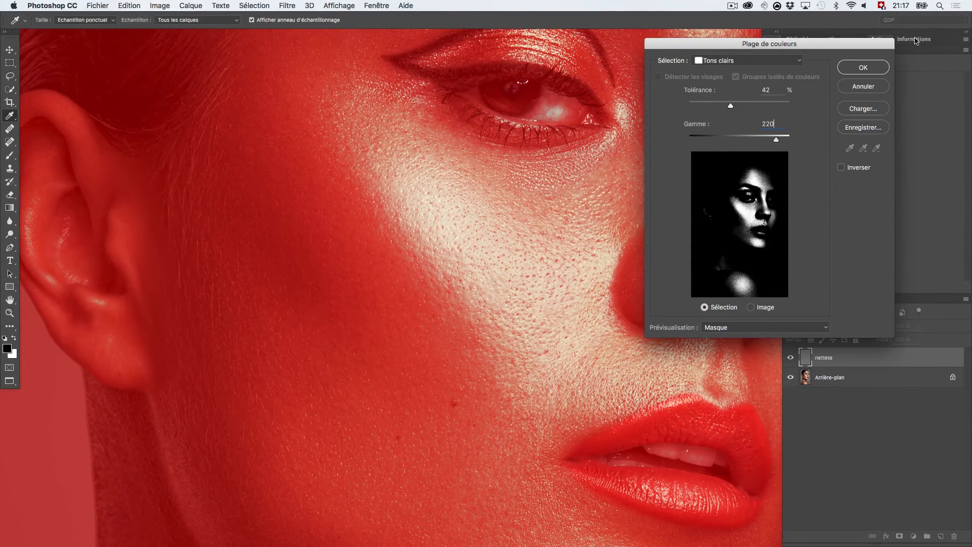
left_click(863, 68)
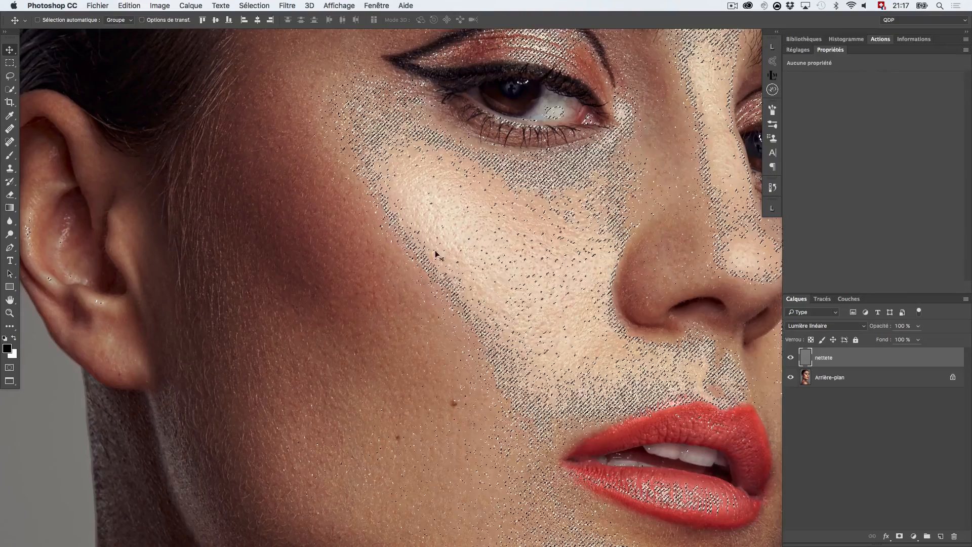
left_click(898, 536)
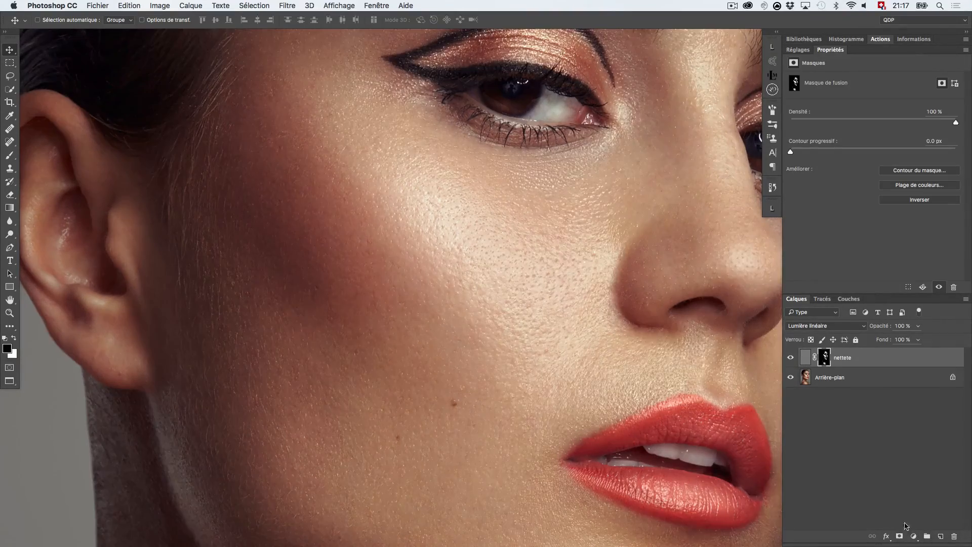
Step: Compare the cheek and facial highlights with and without the masked nettete layer
scroll(573, 351, "down", 2)
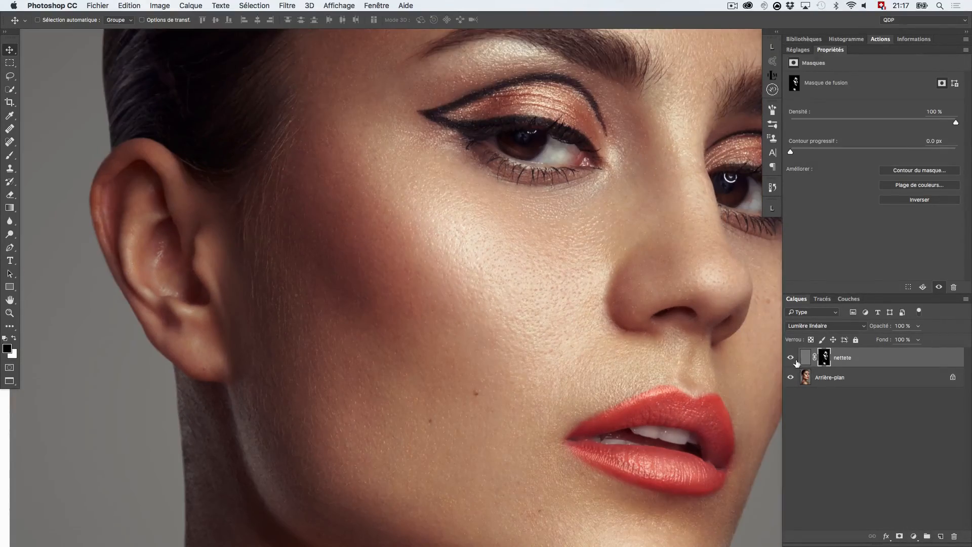
left_click(792, 357)
left_click(793, 359)
left_click(794, 359)
left_click(794, 358)
left_click(791, 359)
left_click(791, 360)
left_click(791, 359)
left_click(791, 359)
left_click(791, 358)
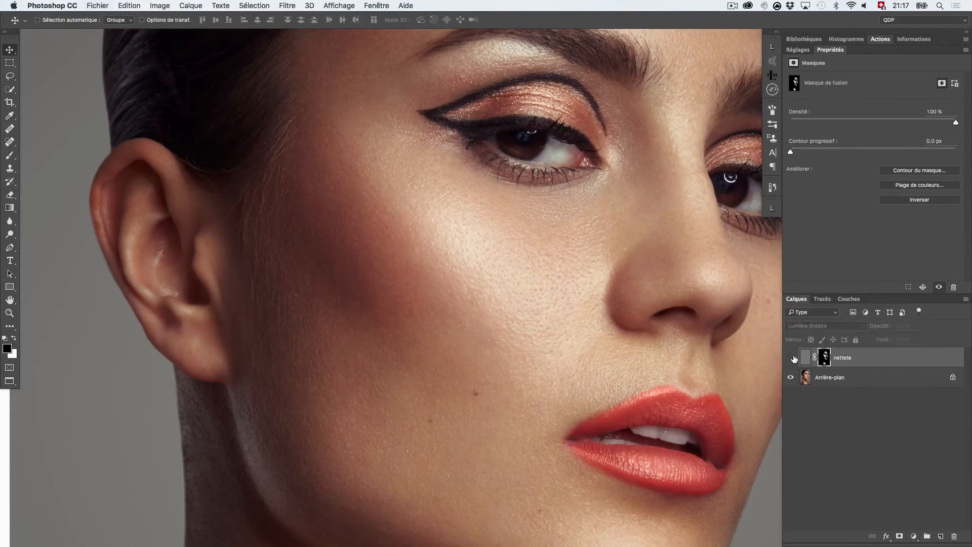
left_click(791, 358)
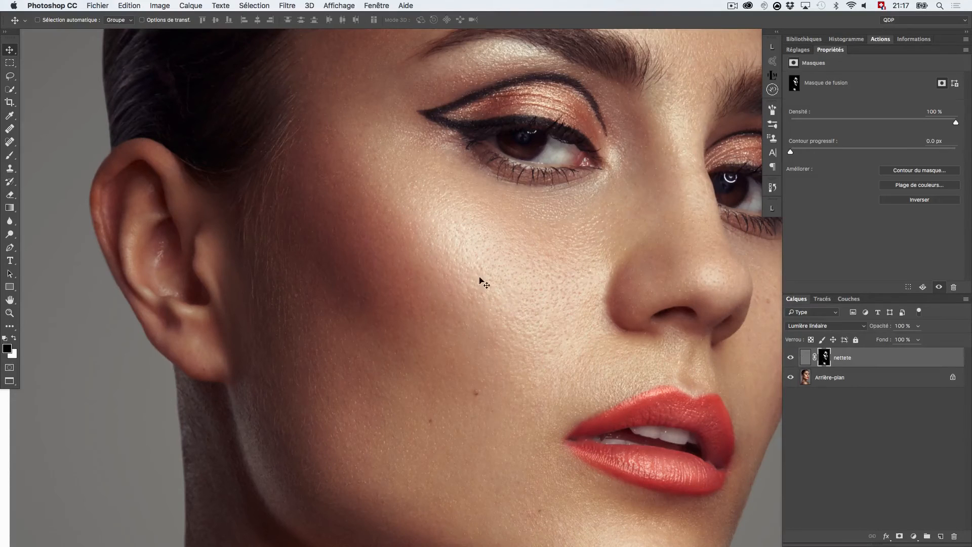
left_click(791, 358)
left_click(791, 357)
left_click(791, 358)
left_click(791, 358)
scroll(543, 278, "down", 2)
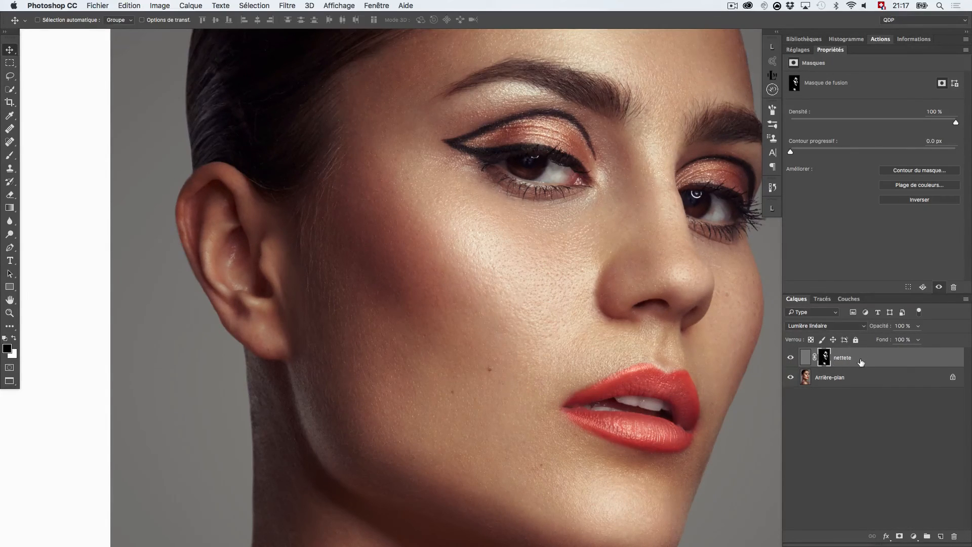
Step: Target the nettete layer's image instead of its mask and compare the wider portrait with and without the layer
left_click(805, 357)
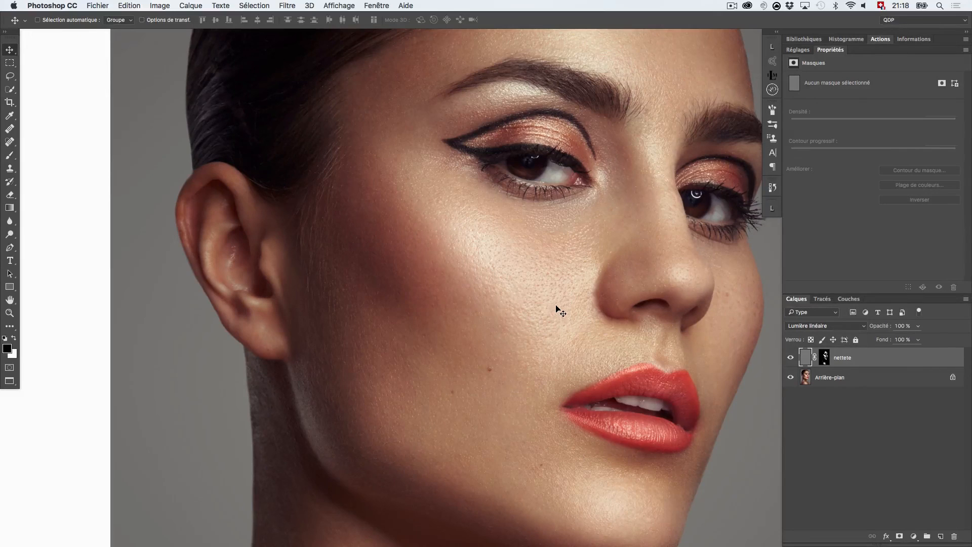
scroll(554, 303, "down", 3)
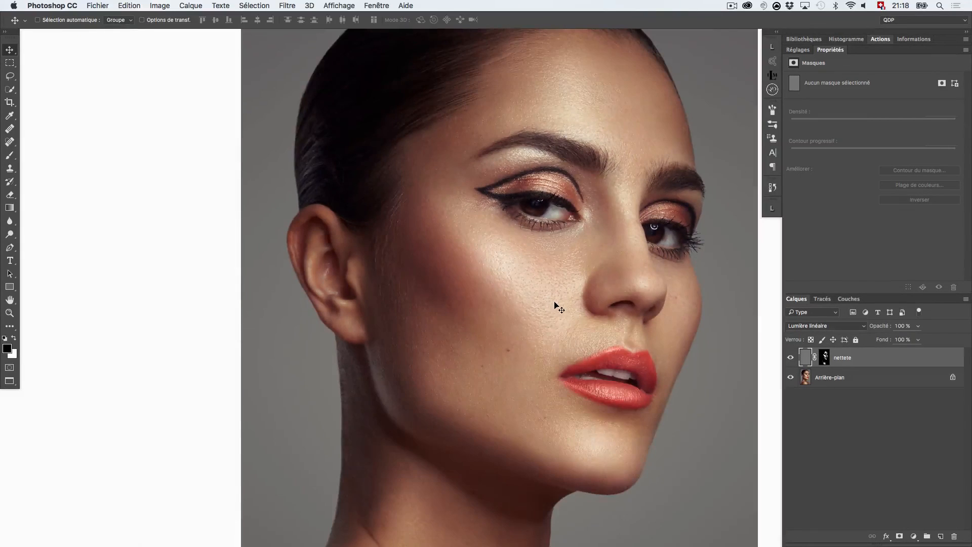
scroll(634, 311, "down", 2)
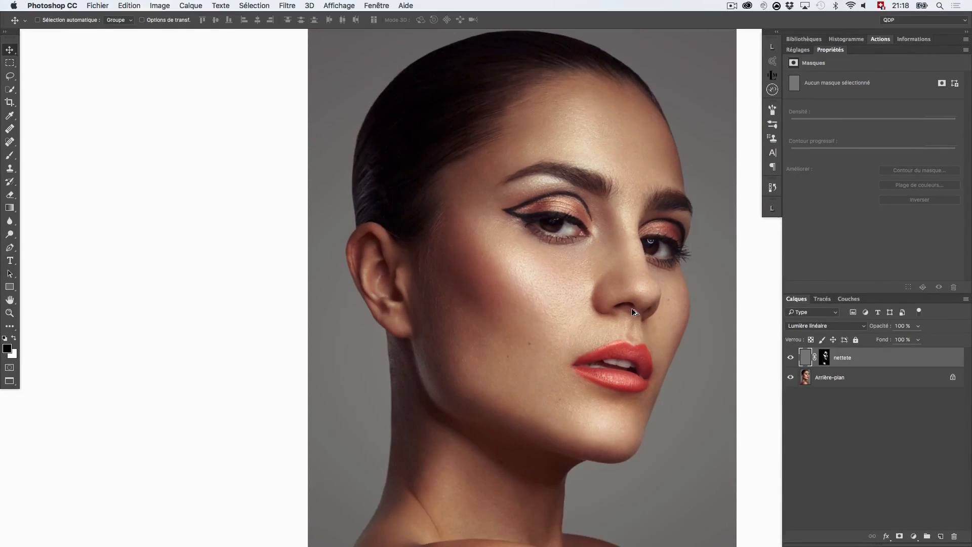
scroll(630, 306, "down", 2)
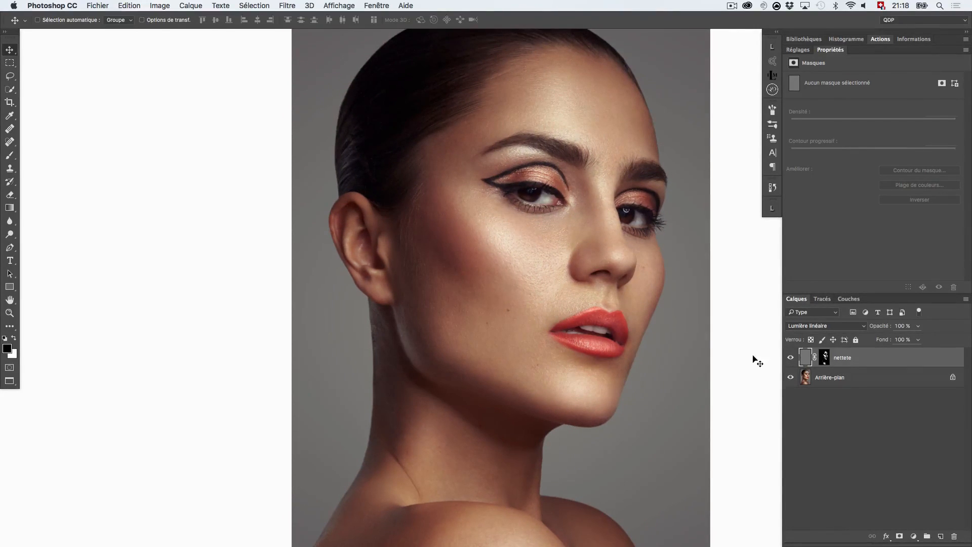
left_click(791, 358)
left_click(791, 358)
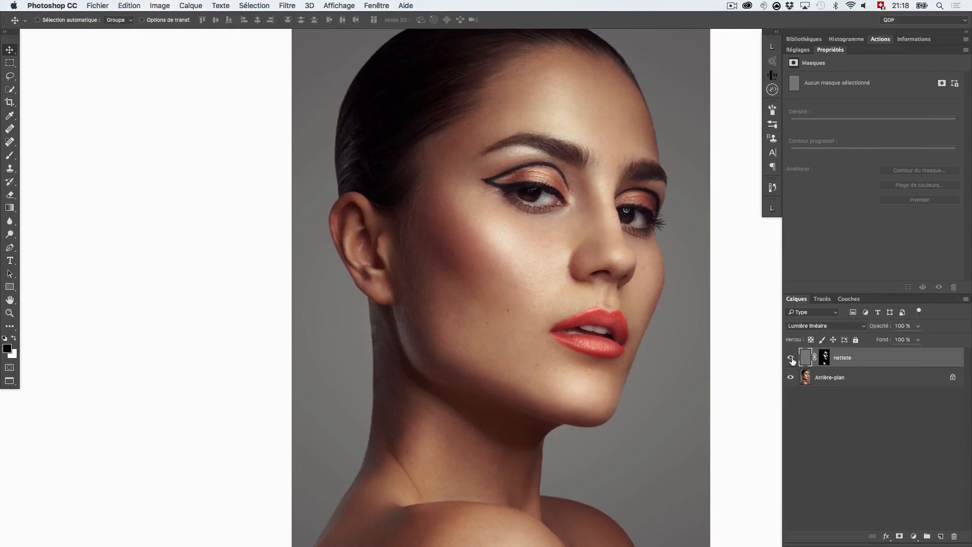